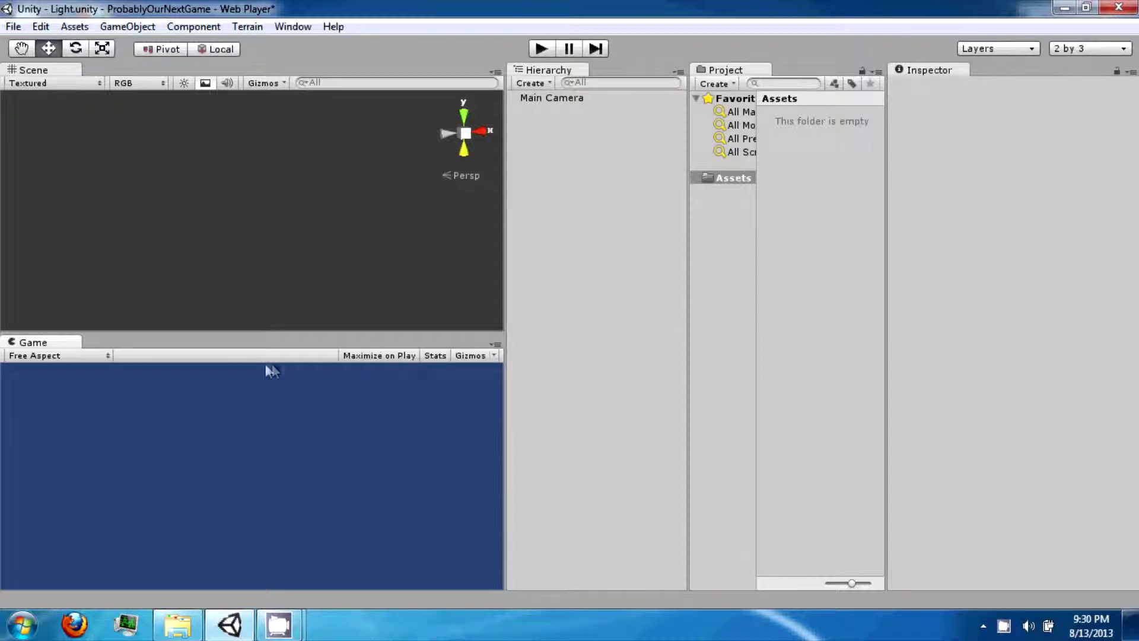
- Apply the 2 by 3 window layout and open the Console window
click(1070, 51)
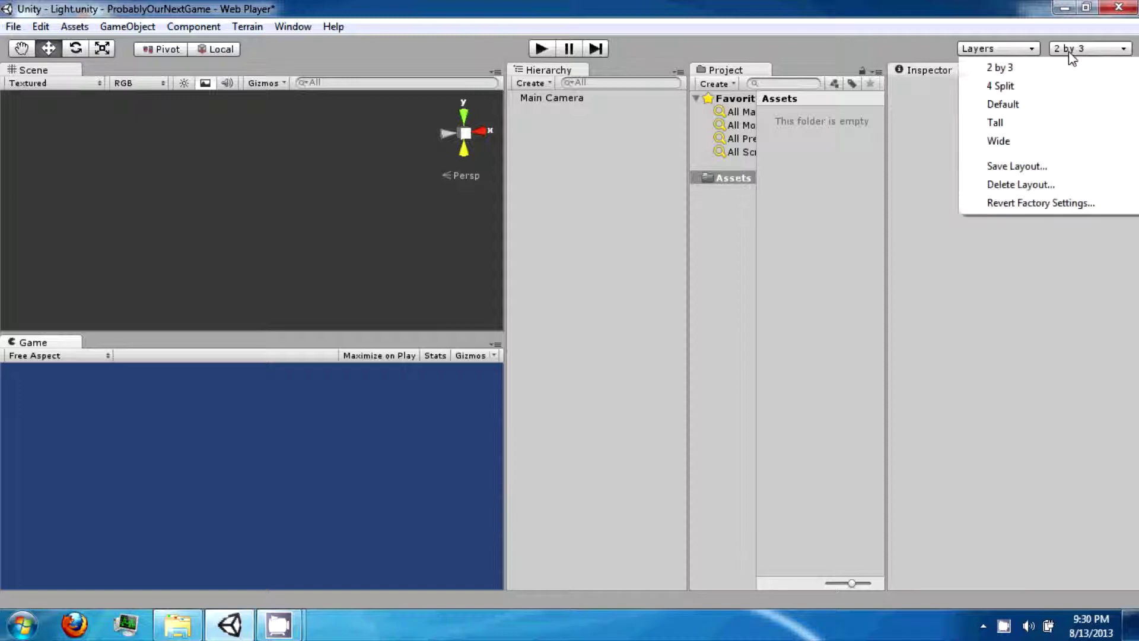
click(1043, 70)
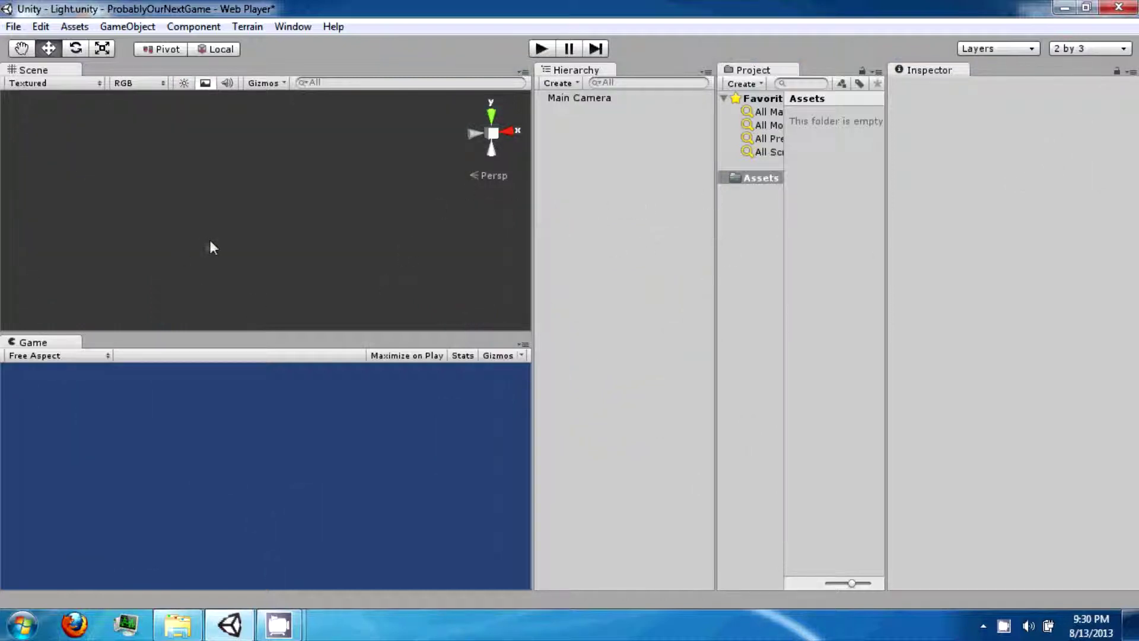
click(305, 31)
click(303, 28)
click(302, 28)
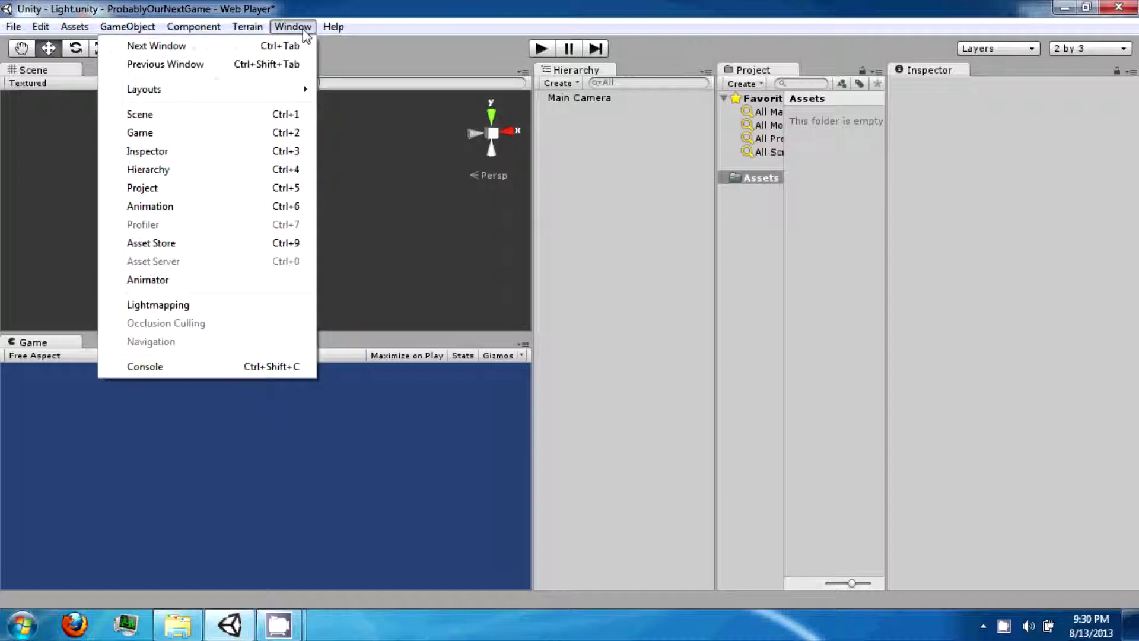
click(163, 368)
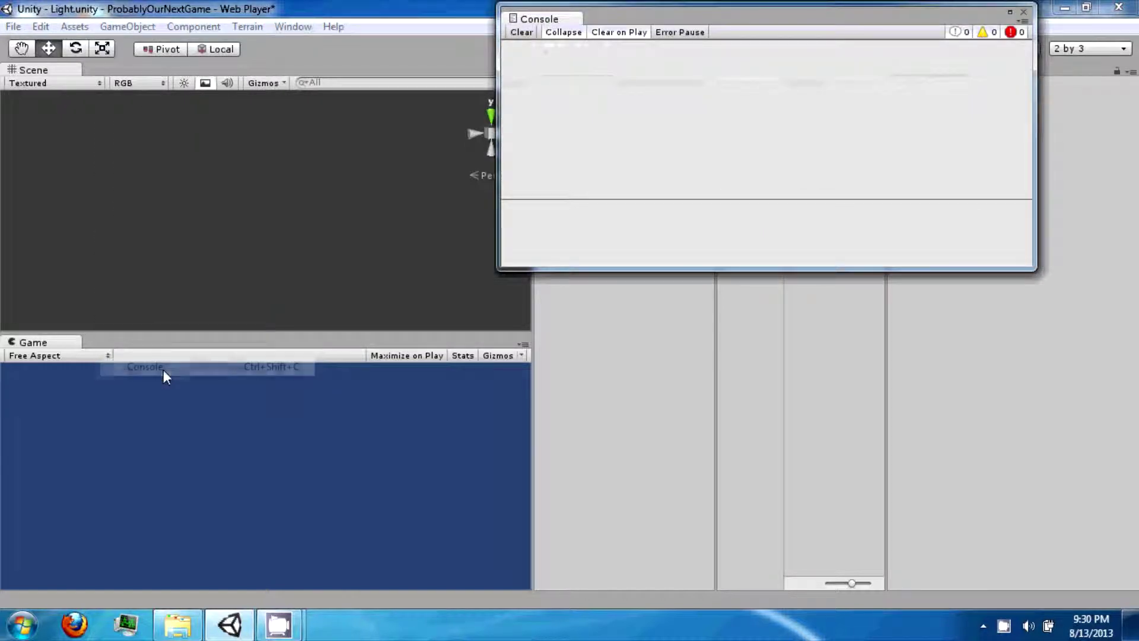
- Dock the Console as a tab beside the Game view and widen the Scene and Game views
drag(577, 6, 445, 78)
drag(118, 75, 621, 389)
drag(382, 270, 127, 347)
click(64, 344)
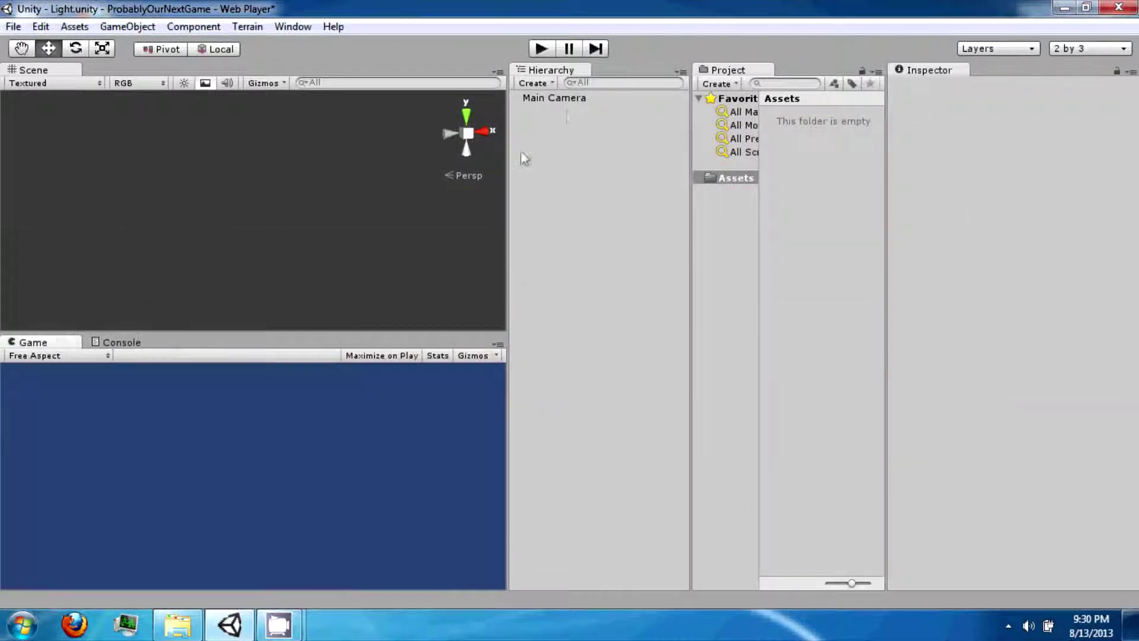
drag(505, 158, 610, 164)
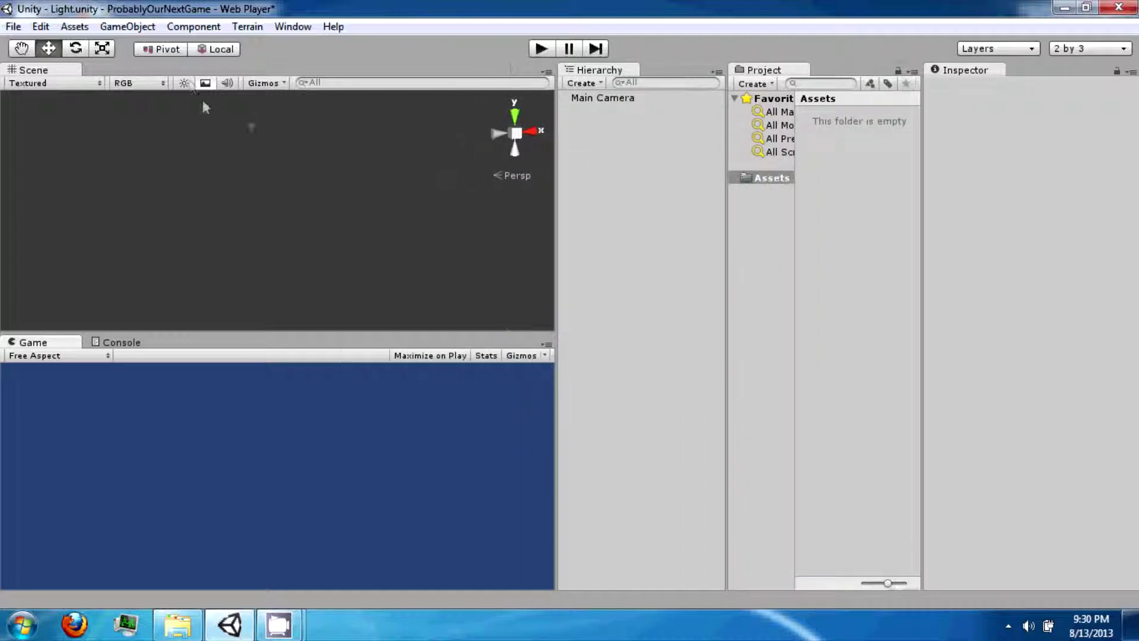
- Create a cube in the scene and focus the Scene view on it
click(143, 29)
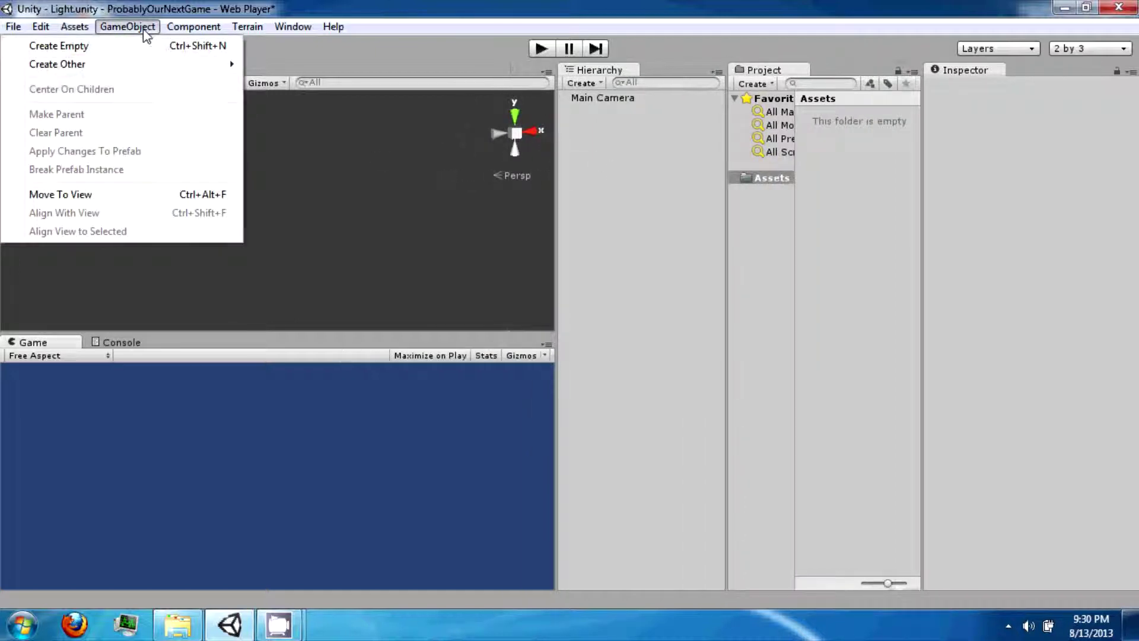
mouse_move(126, 66)
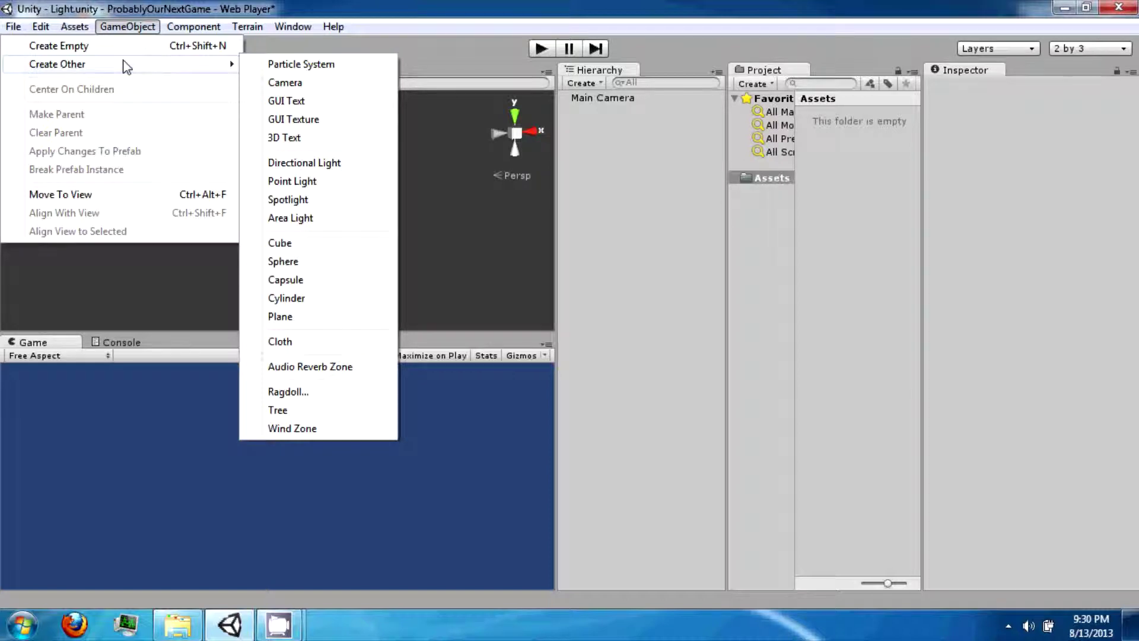
click(321, 250)
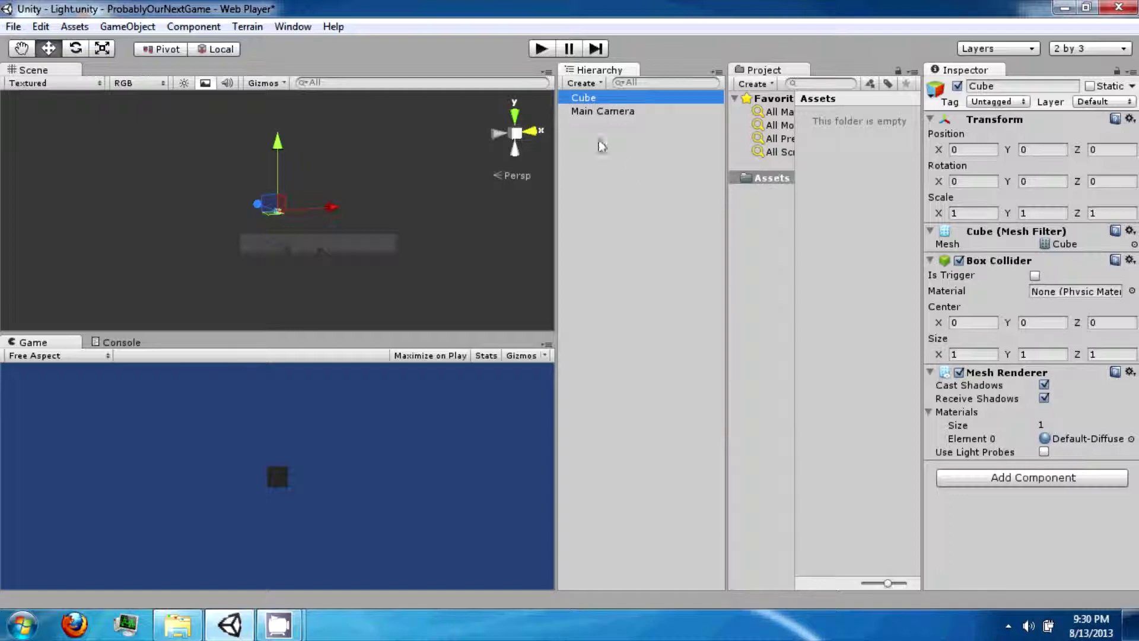
double_click(593, 98)
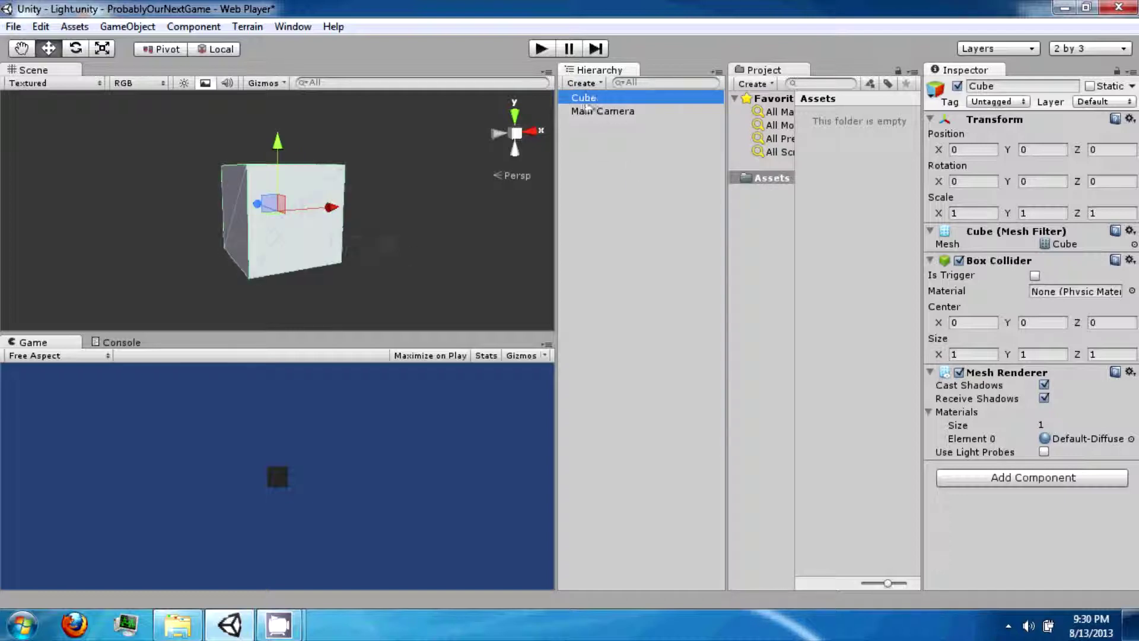
- Toggle the Scene view's built-in lighting on and off to compare the cube's shading
click(254, 176)
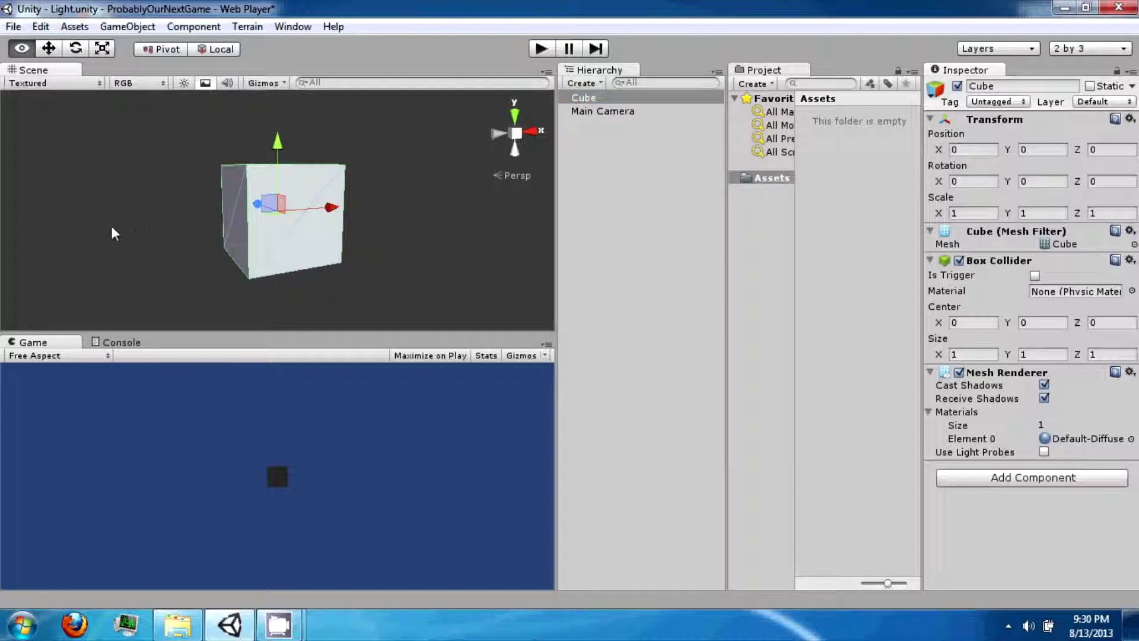
alt+drag(112, 232, 181, 116)
click(190, 86)
click(190, 86)
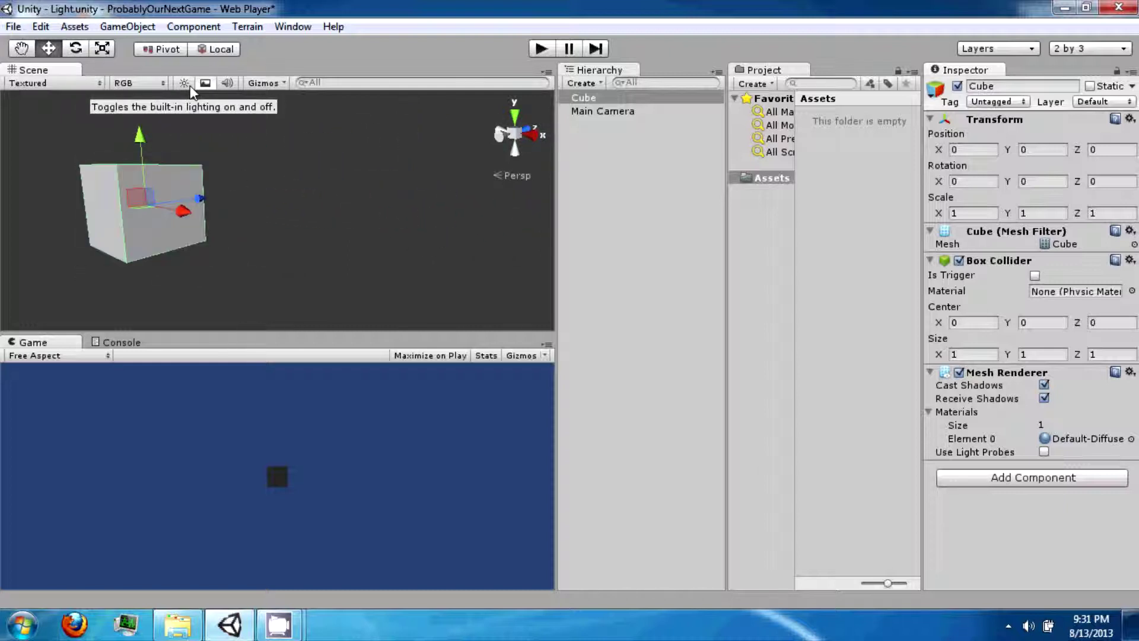
click(190, 85)
click(190, 86)
click(190, 86)
click(190, 85)
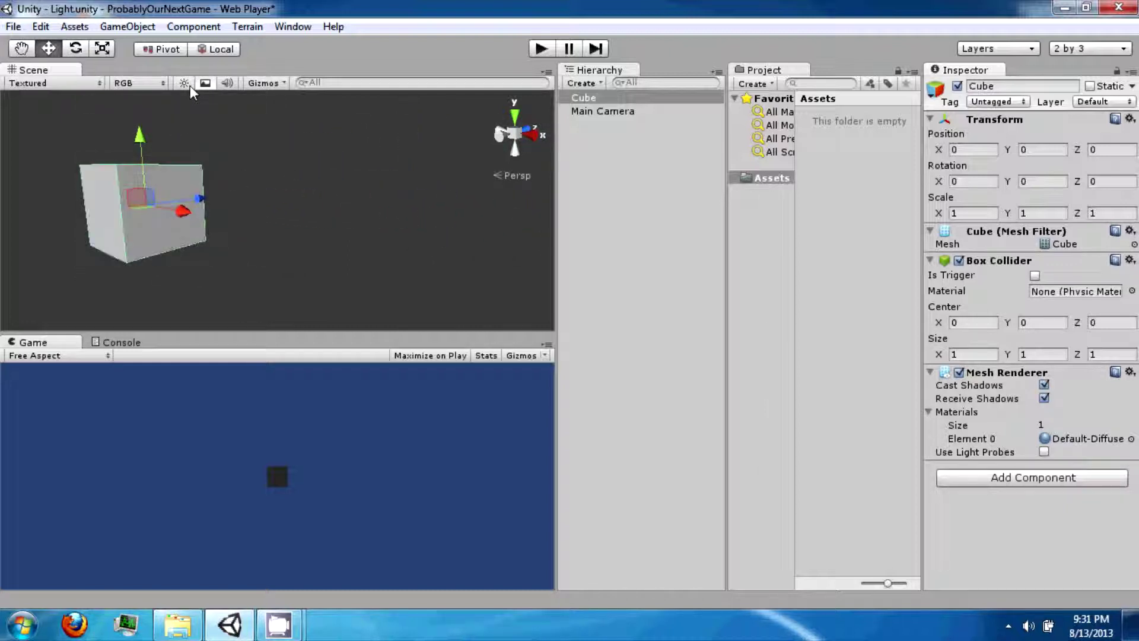
- Turn on the reference grid display in the Scene view and refocus the view on the cube
alt+drag(196, 118, 284, 117)
click(209, 85)
right_drag(309, 140, 376, 228)
alt+drag(376, 228, 893, 203)
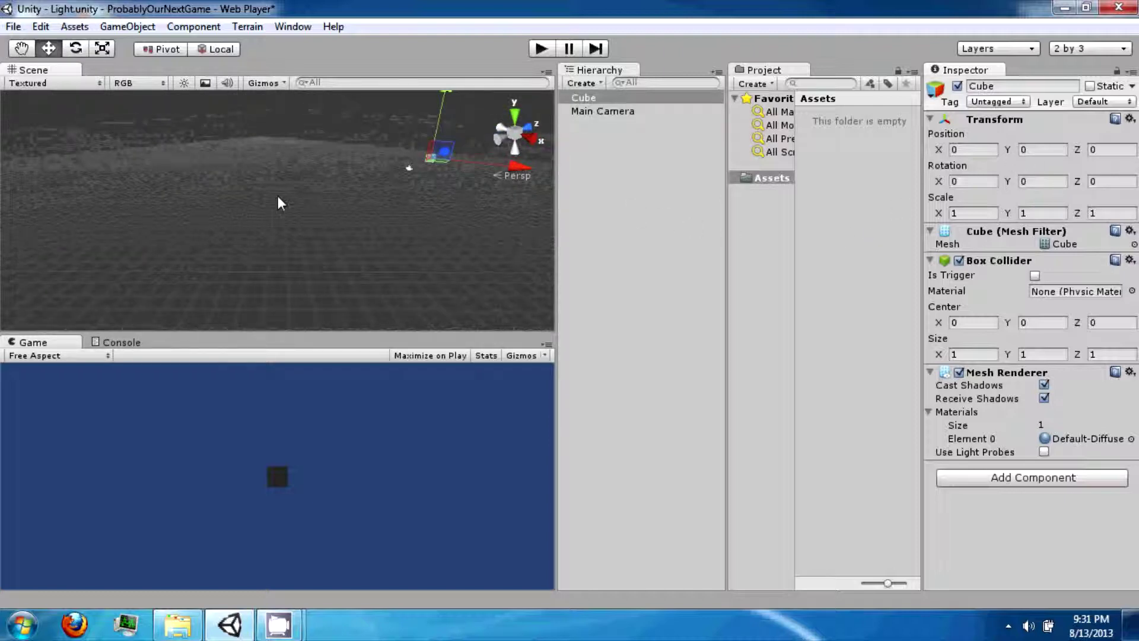
alt+drag(281, 203, 312, 186)
double_click(586, 98)
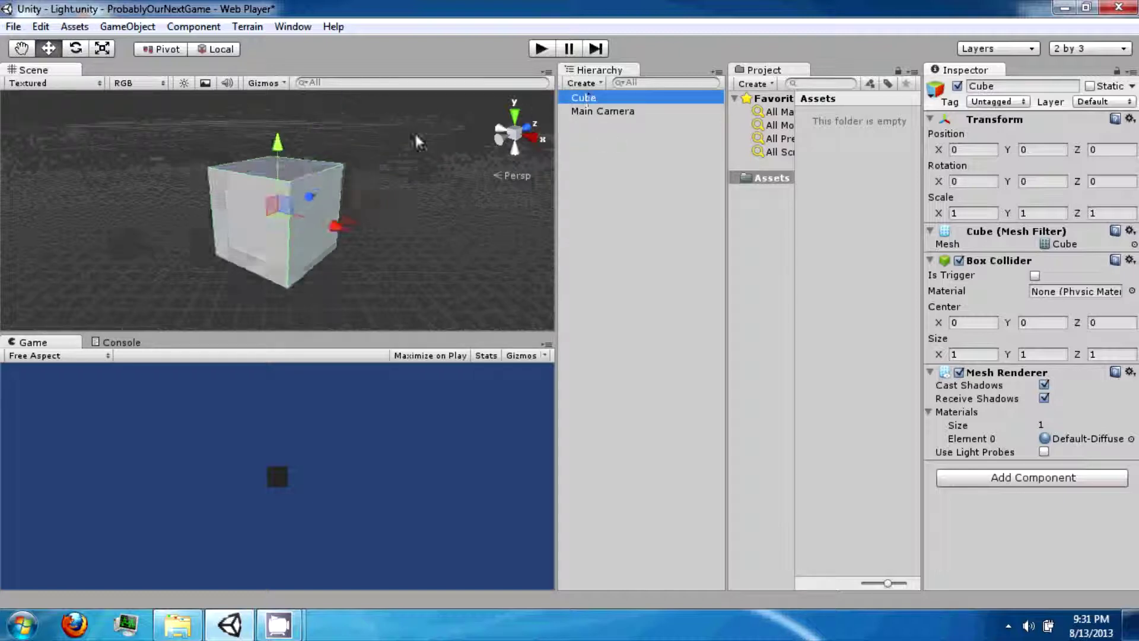
- Switch the Scene view's render mode to Alpha and examine the cube from different angles
right_drag(145, 171, 473, 151)
key(a)
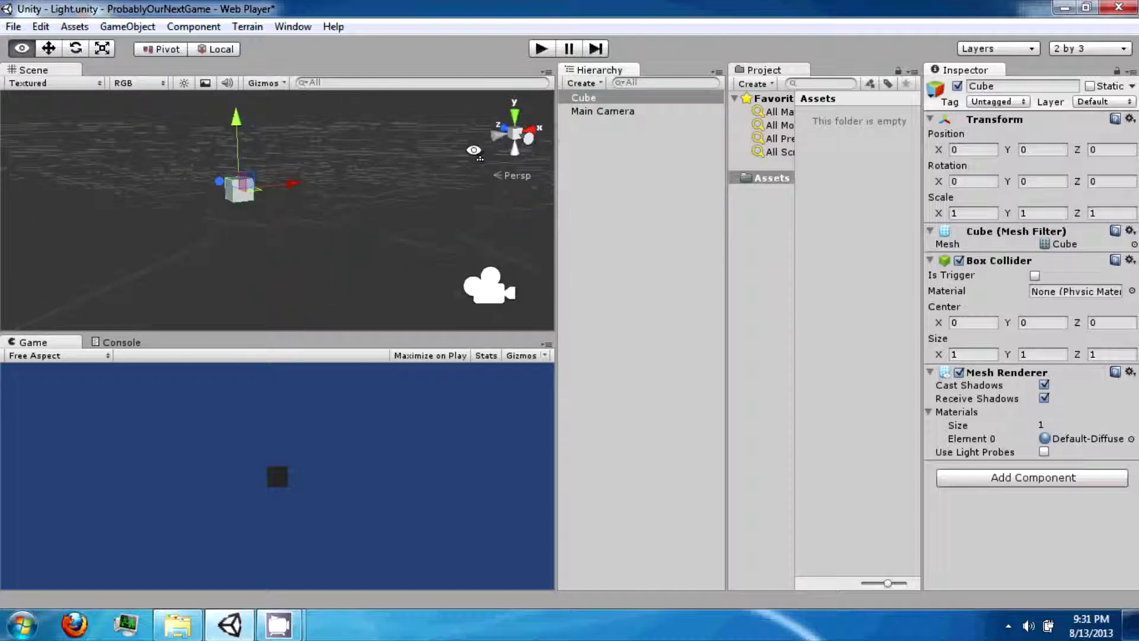
alt+drag(473, 150, 475, 158)
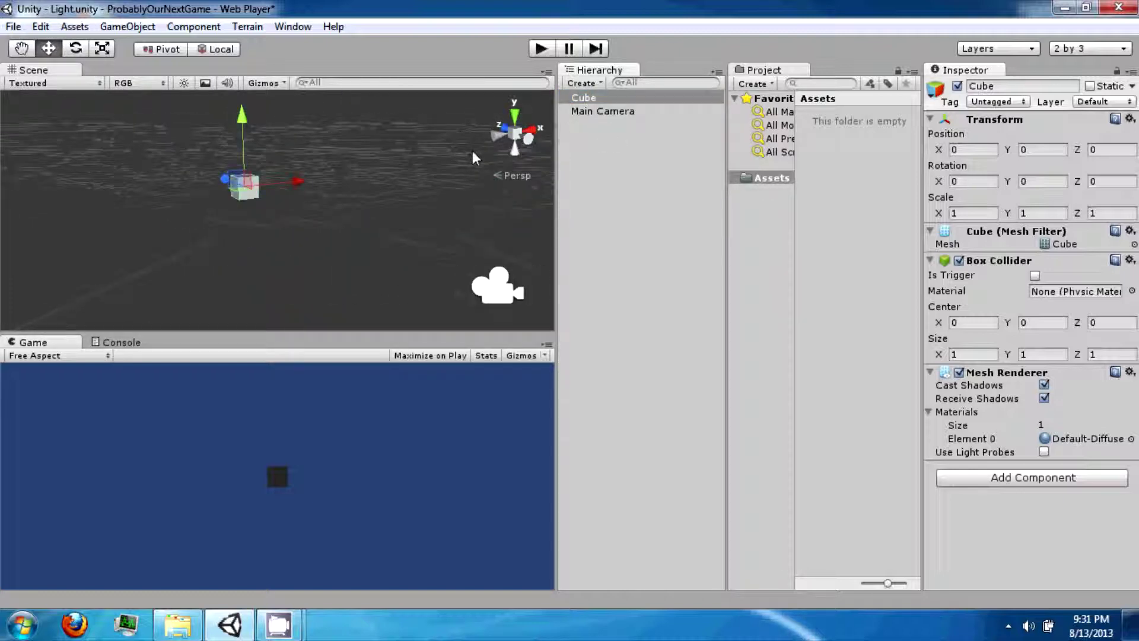
click(131, 82)
click(144, 81)
click(143, 84)
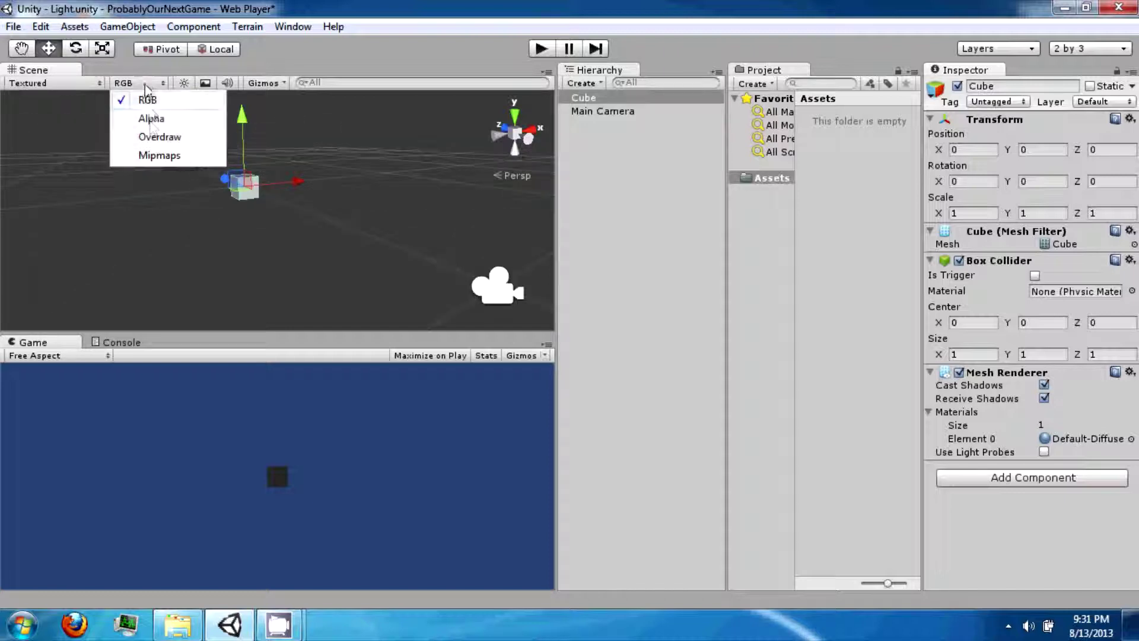
click(144, 117)
alt+drag(191, 137, 268, 129)
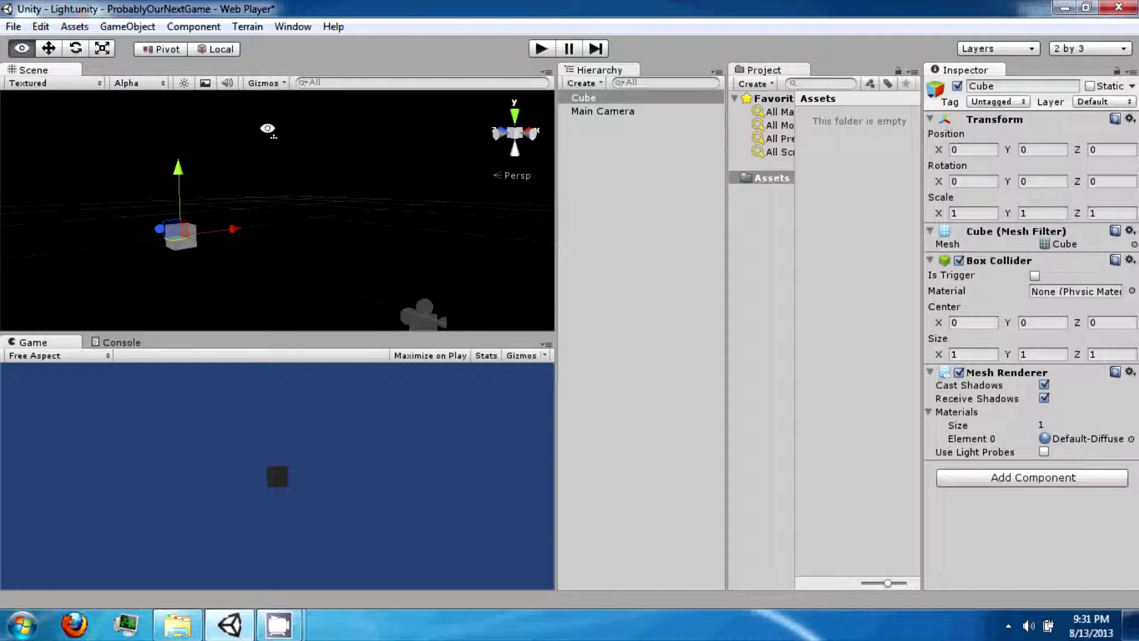
key(a)
right_drag(268, 128, 268, 136)
key(w)
- Return the Scene view's render mode to RGB and inspect the cube up close
click(137, 92)
click(137, 87)
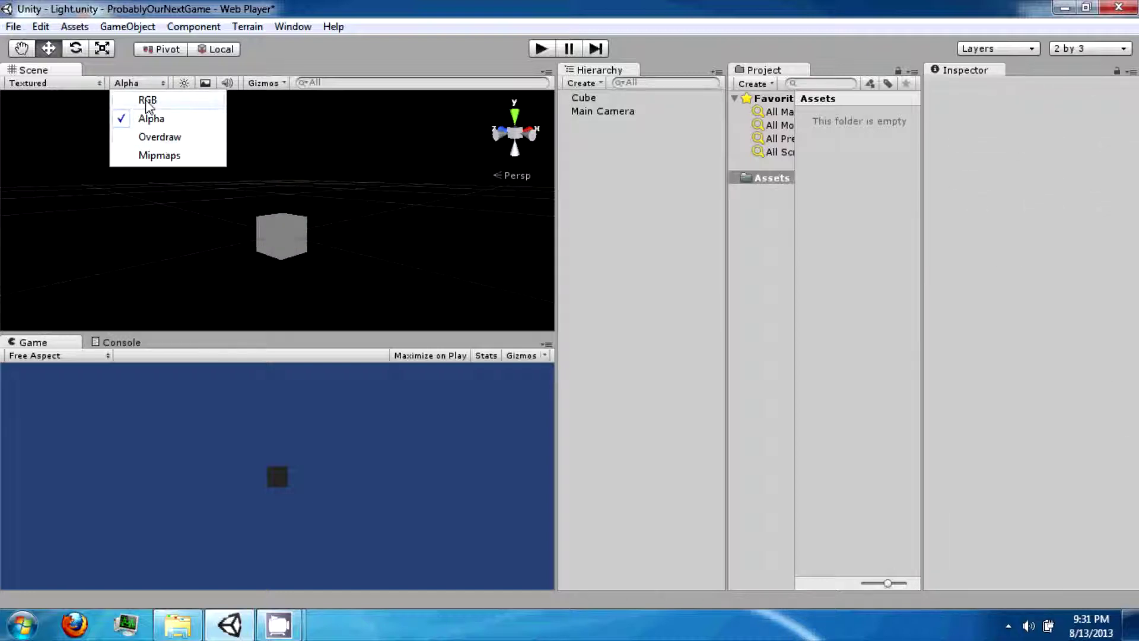
click(146, 102)
right_drag(211, 158, 74, 122)
key(w)
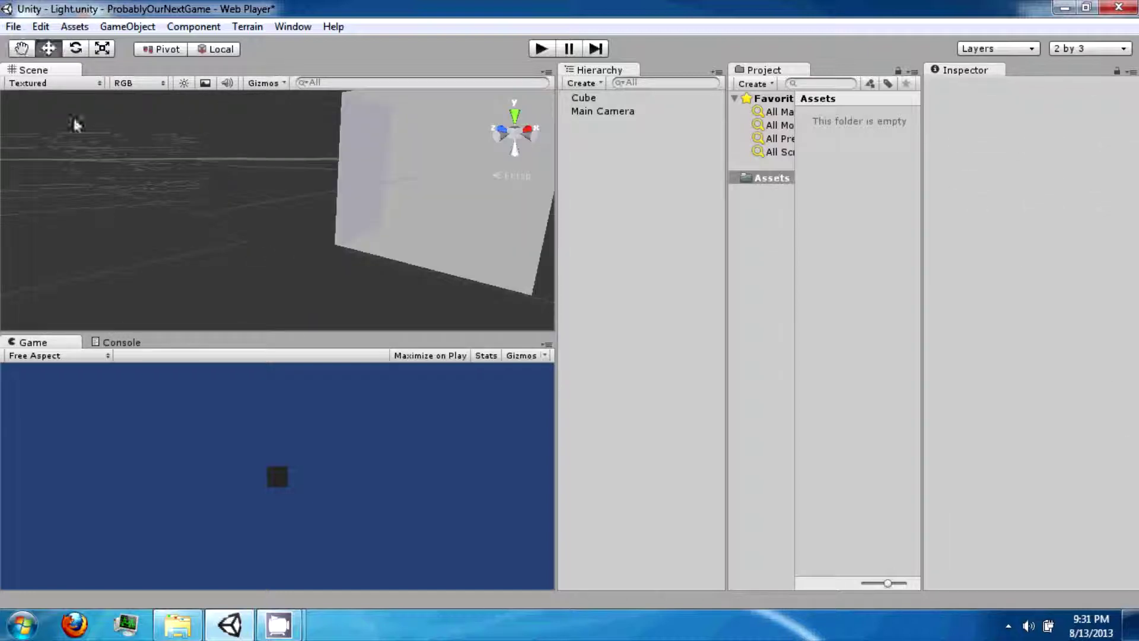
- Set the Scene view's draw mode to Wireframe and examine the cube's edges
click(71, 83)
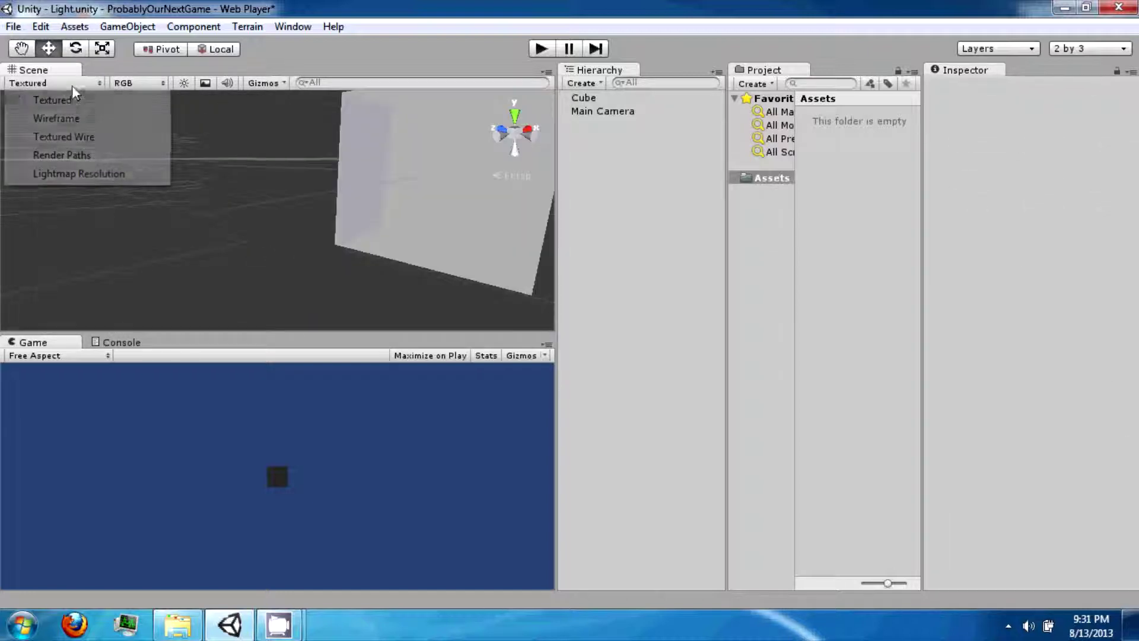
click(64, 121)
right_drag(183, 169, 184, 142)
key(d)
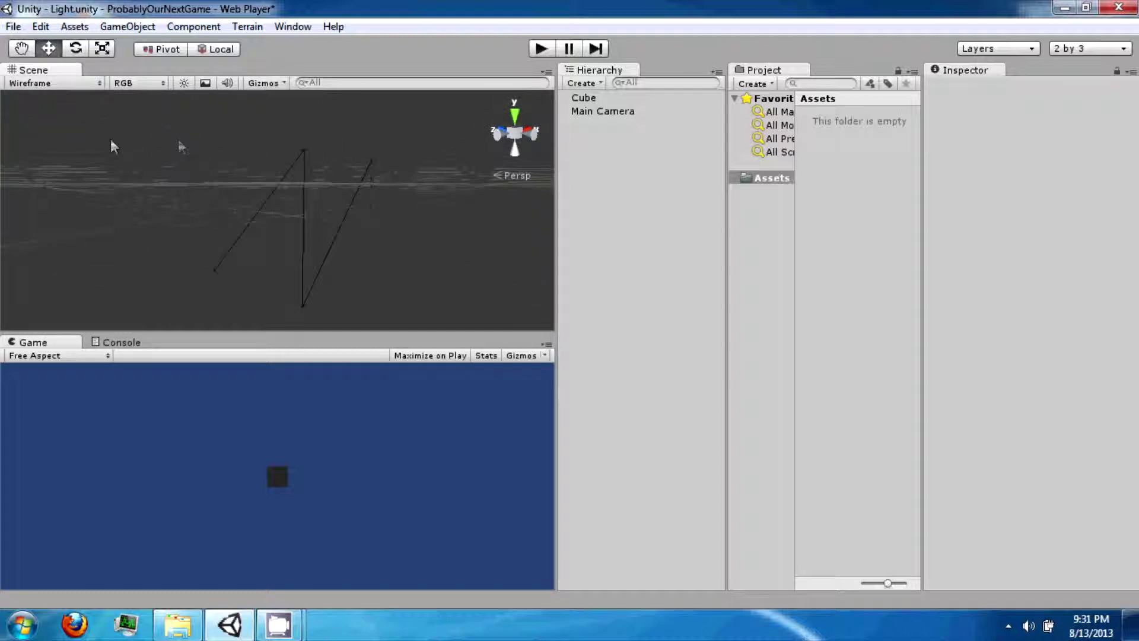
- Set the Scene view's draw mode back to Textured and view the cube from farther away
click(53, 83)
click(56, 103)
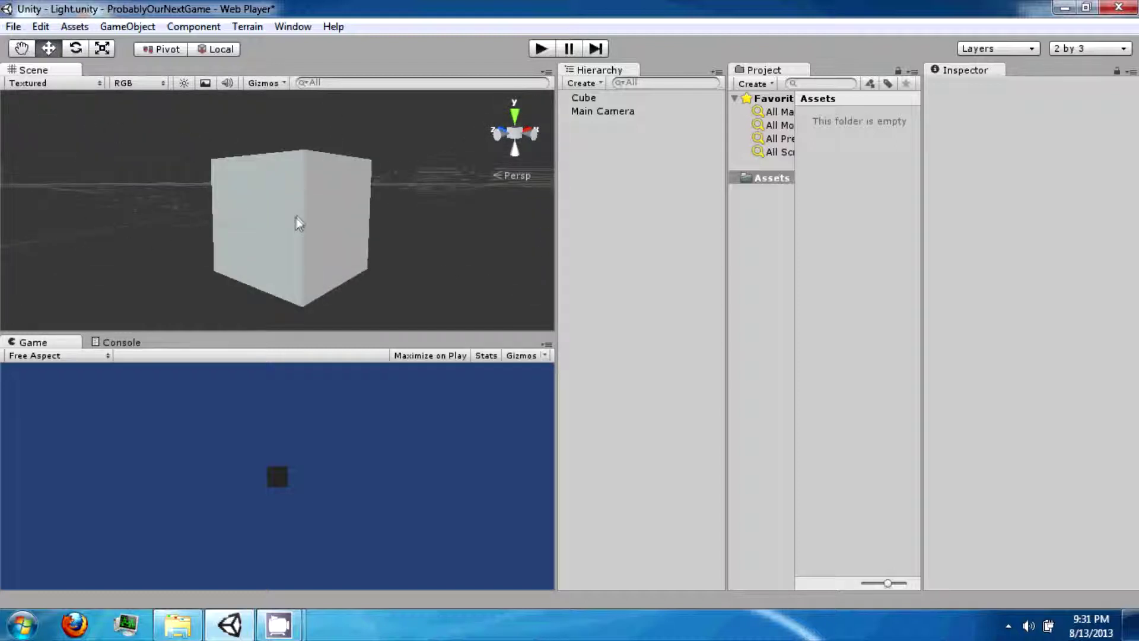
key(s)
right_drag(295, 216, 300, 266)
key(d)
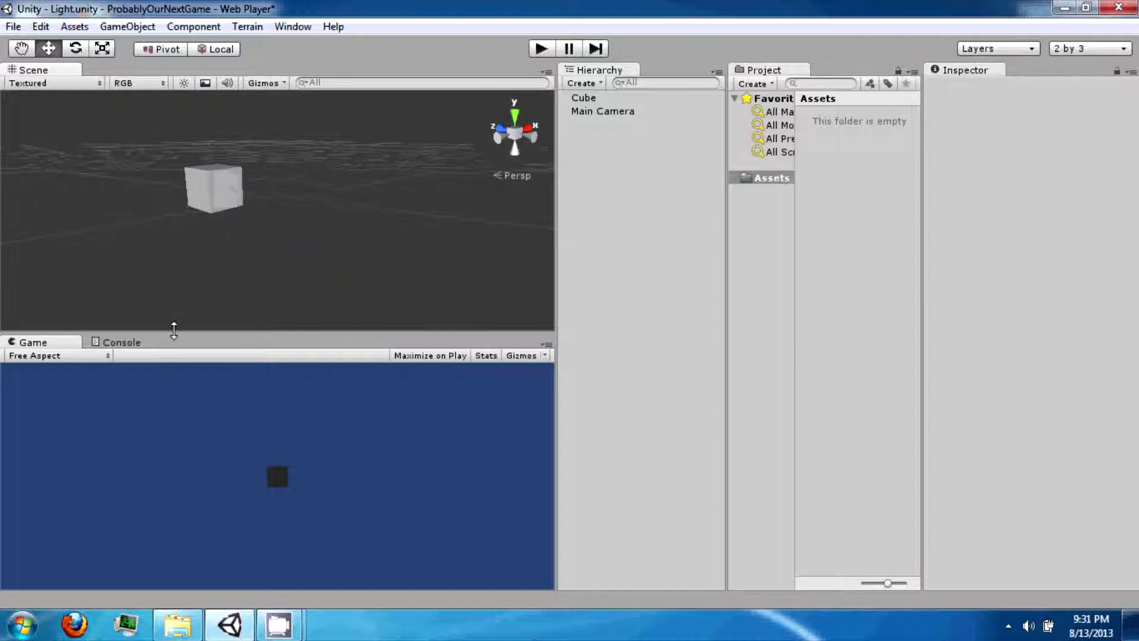
- Make the Game view taller, start the game in it and stop it again
drag(174, 331, 190, 292)
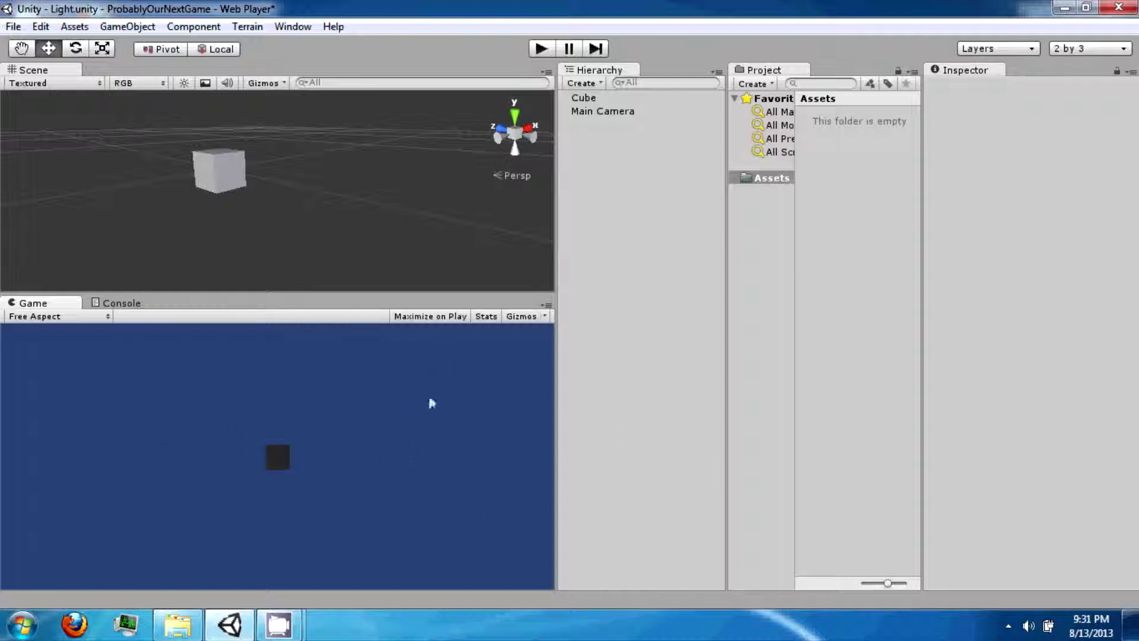
click(547, 53)
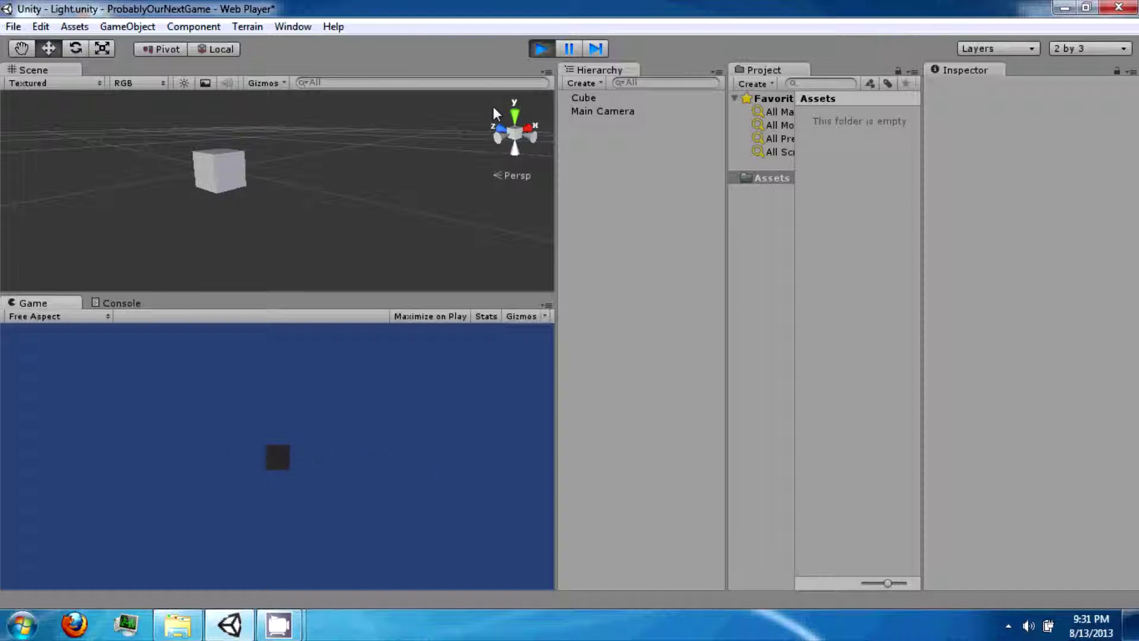
click(539, 47)
- Move the cube with the Move tool's handles to about X -0.03, Y 0.36, Z -0.85
click(243, 155)
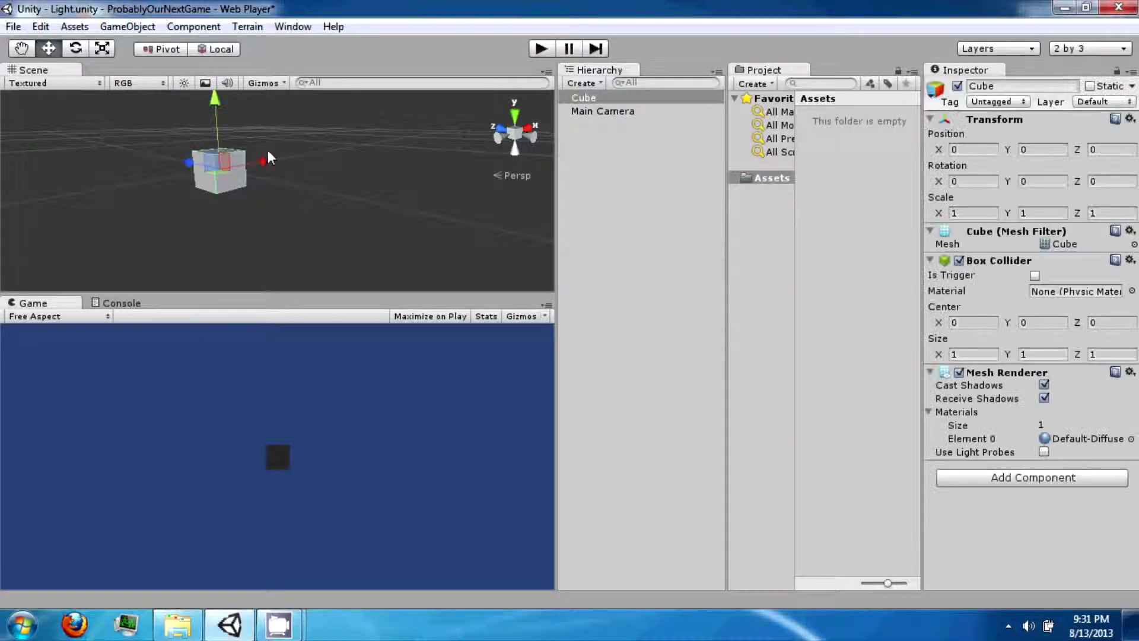
alt+drag(244, 184, 229, 141)
right_drag(229, 141, 303, 190)
key(w)
drag(297, 191, 289, 120)
drag(234, 179, 243, 239)
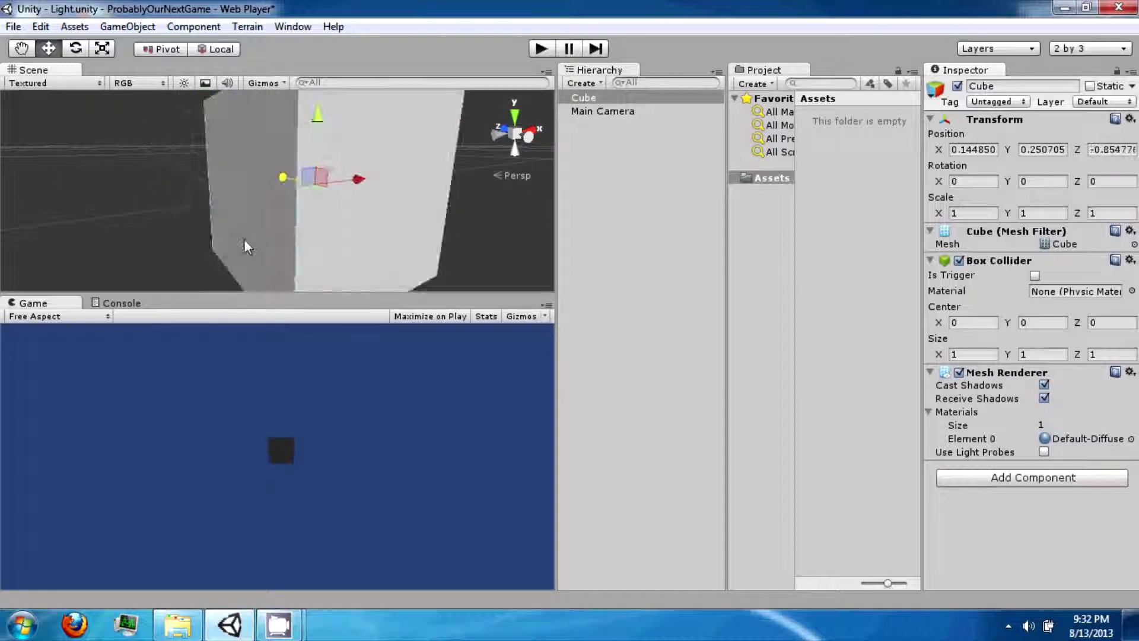
drag(314, 188, 288, 166)
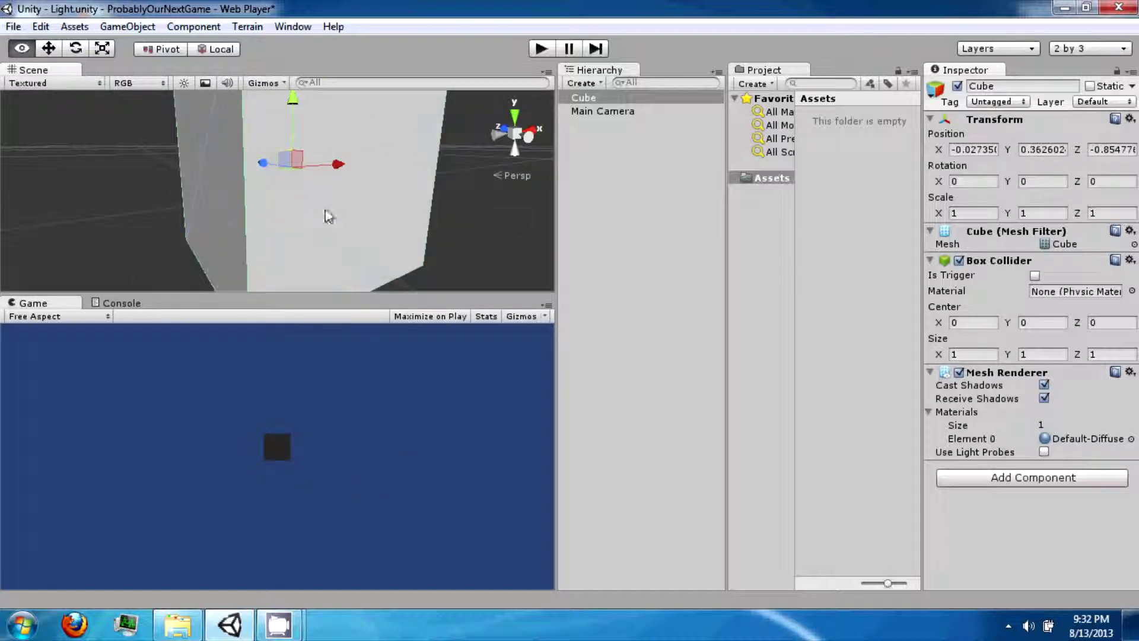
- Pan around the scene with the Hand tool and refocus the Scene view on the cube
alt+drag(326, 216, 250, 178)
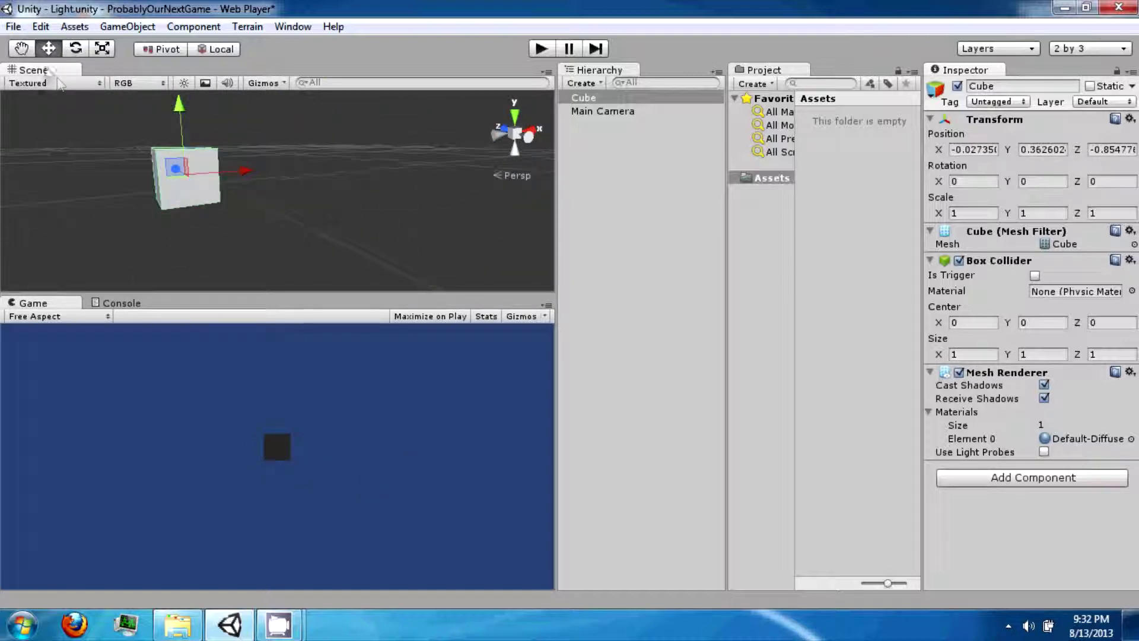
click(29, 51)
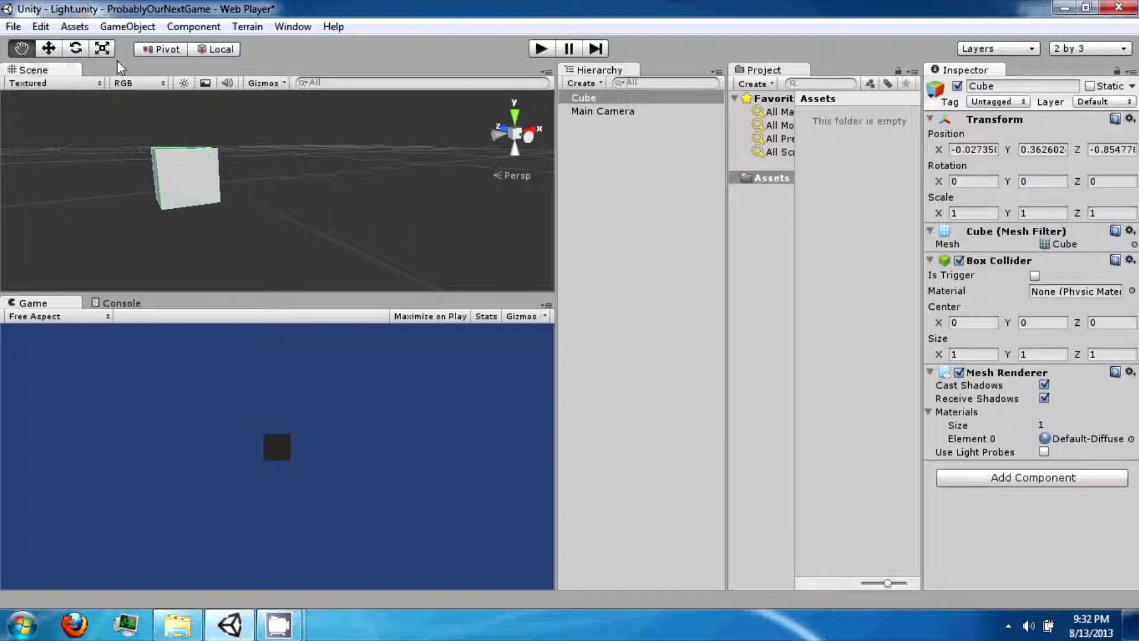
drag(75, 172, 542, 342)
double_click(584, 98)
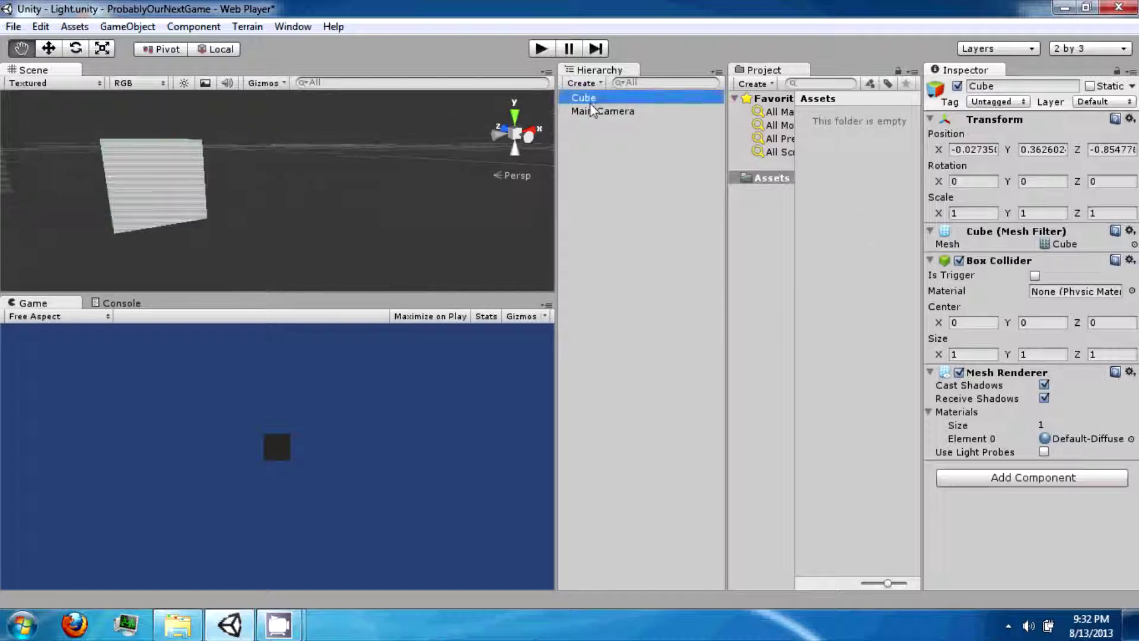
- Rotate the cube with the Rotate tool to about X 22.3, Y 0.4, Z 83.7
click(42, 52)
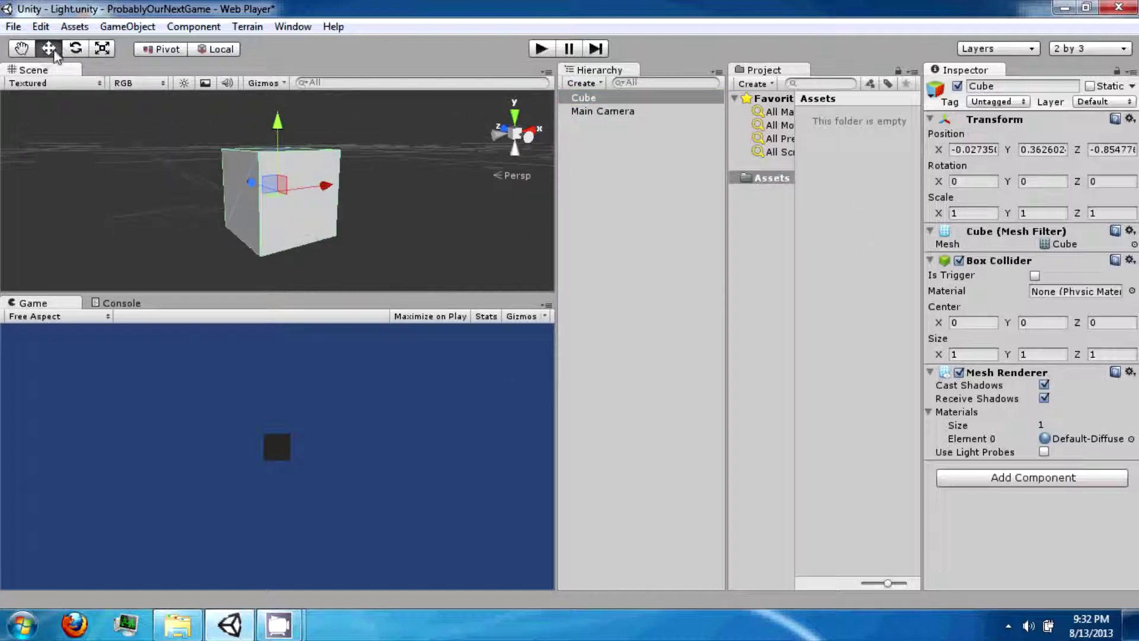
right_drag(110, 156, 63, 120)
key(d)
click(77, 50)
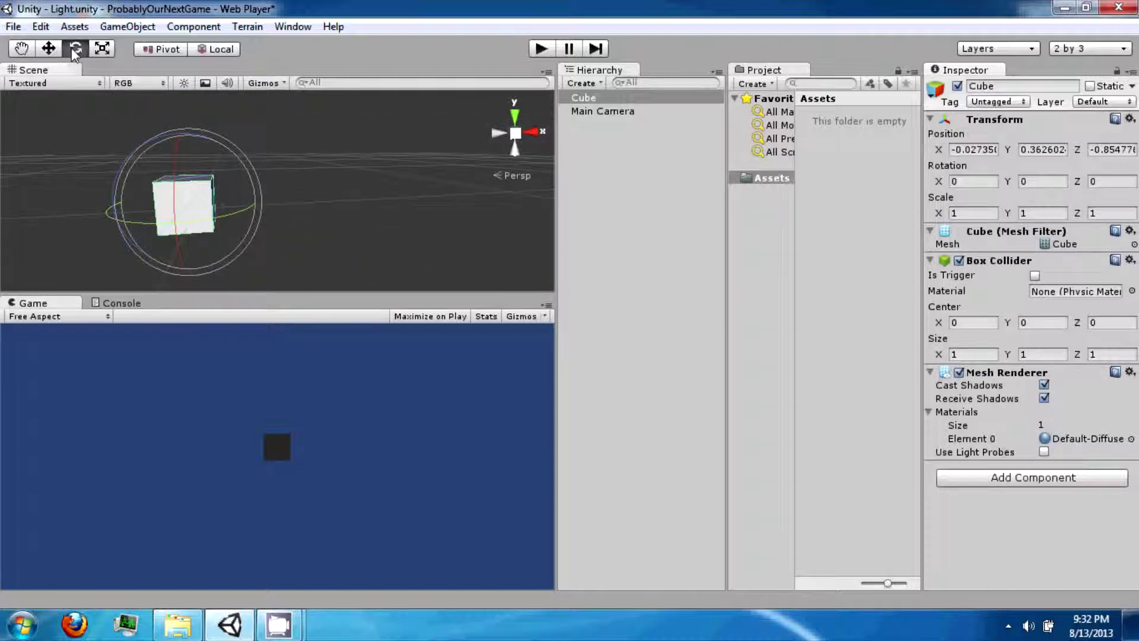
drag(164, 138, 101, 273)
- Stretch the cube with the Scale tool to a scale of about X 4.36, Y -2.14, Z 1.33
click(105, 50)
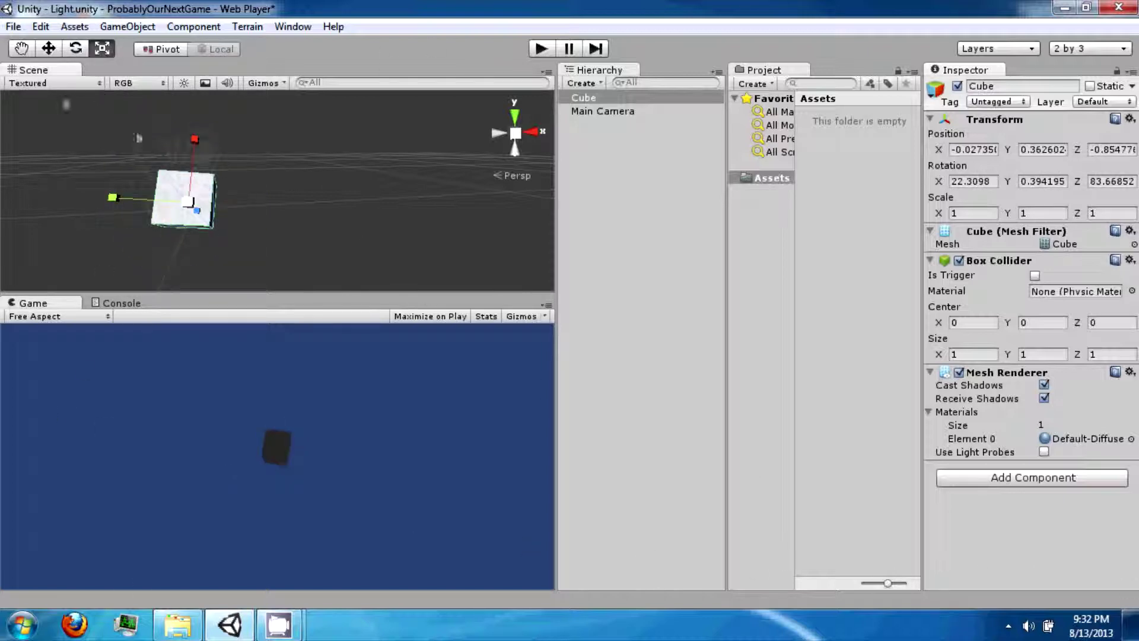
alt+drag(167, 148, 335, 181)
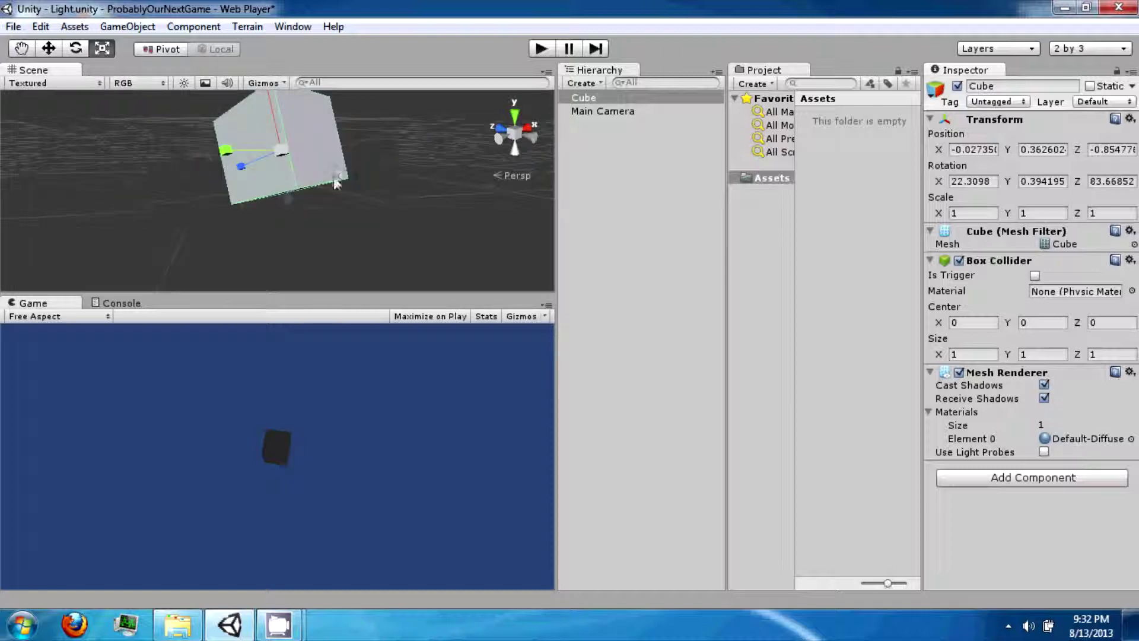
drag(232, 148, 200, 545)
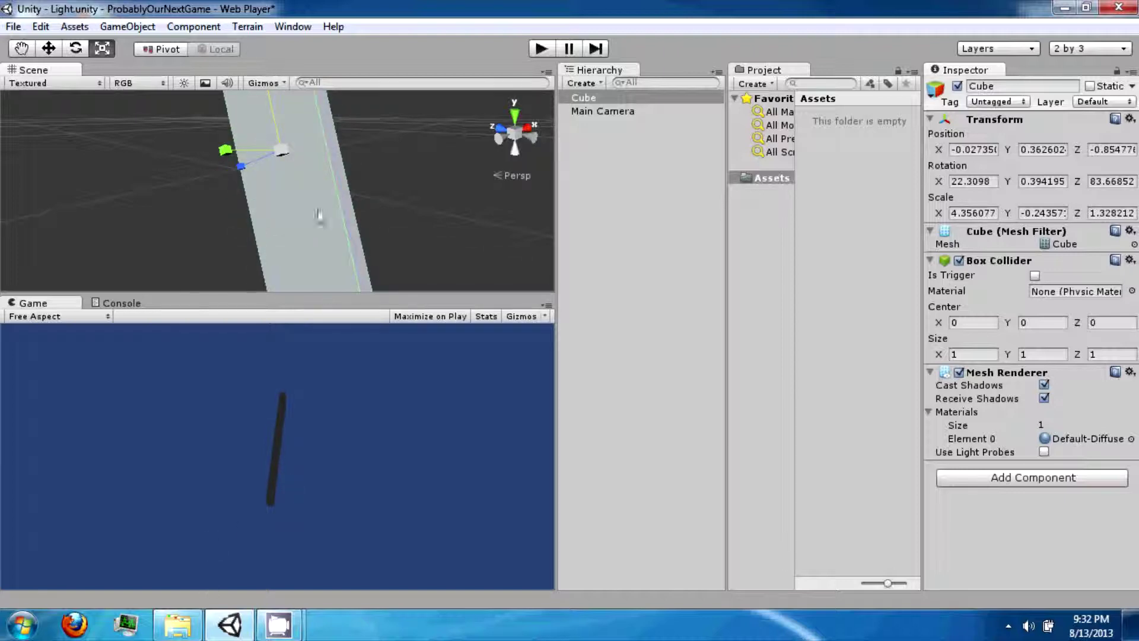
drag(249, 154, 101, 158)
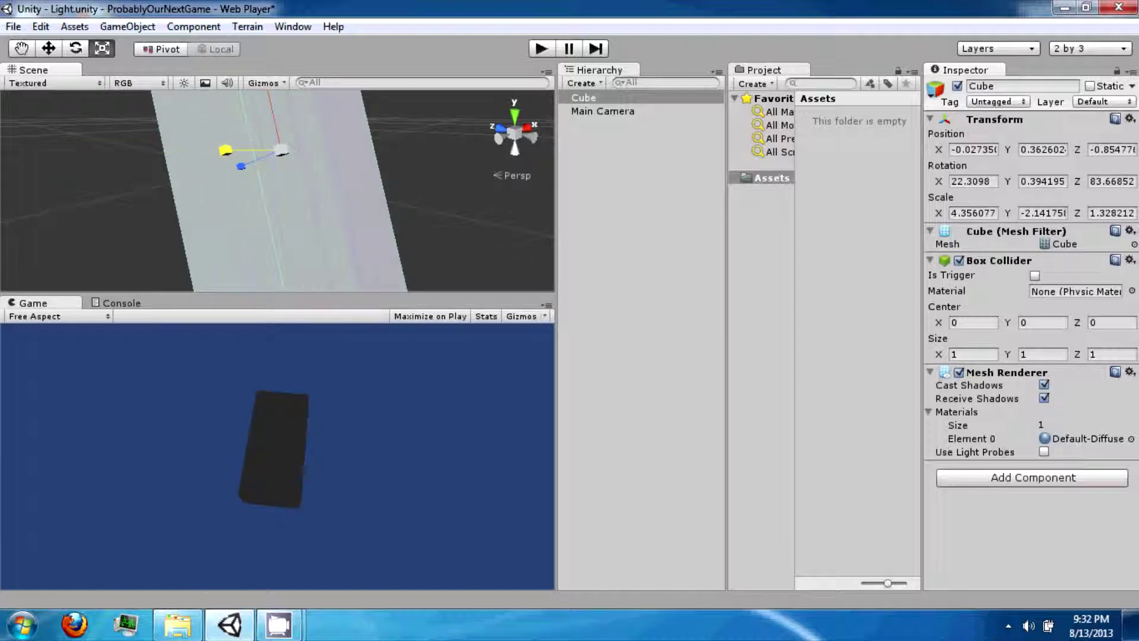
key(s)
right_drag(279, 200, 140, 196)
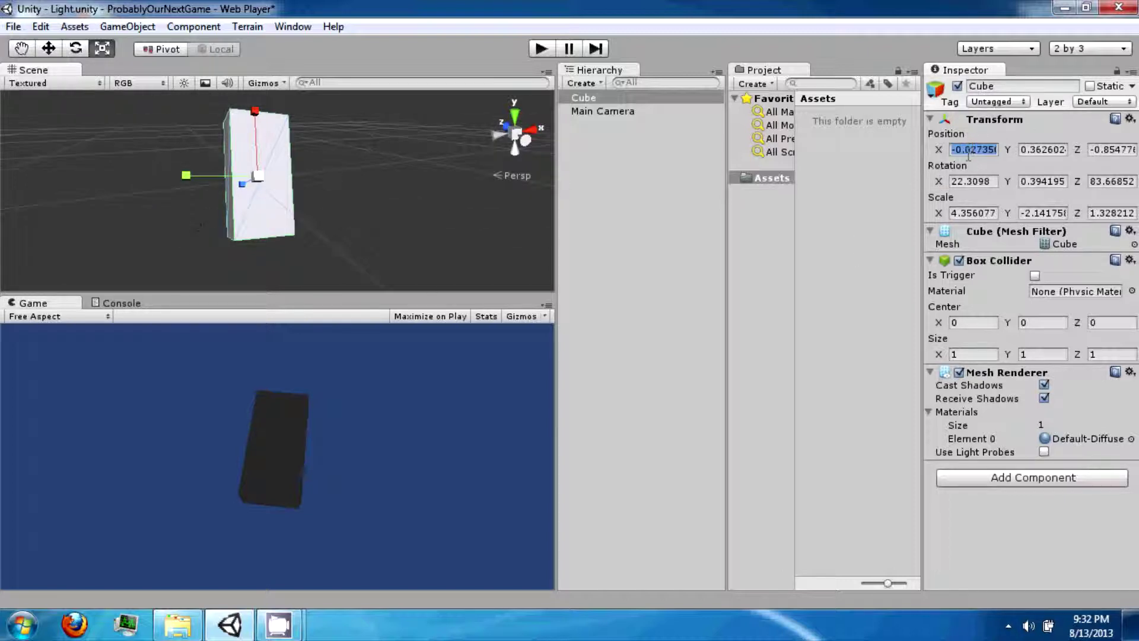
- Set the cube's position to X 0, Y 0, Z 0
click(996, 124)
click(991, 120)
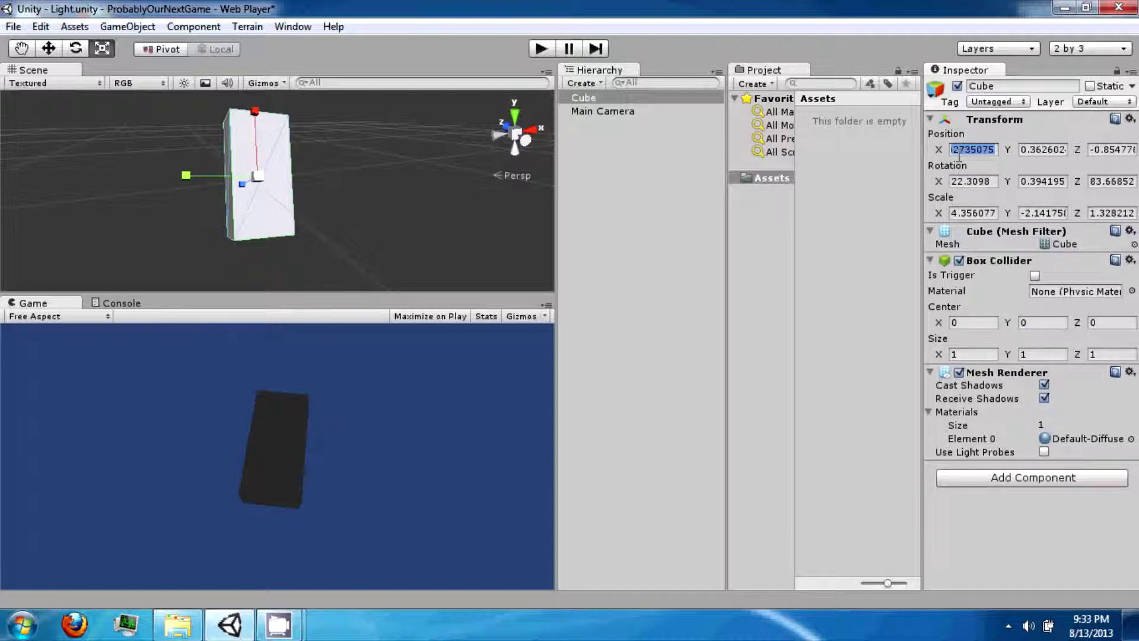
text(-)
key(Tab)
text(0)
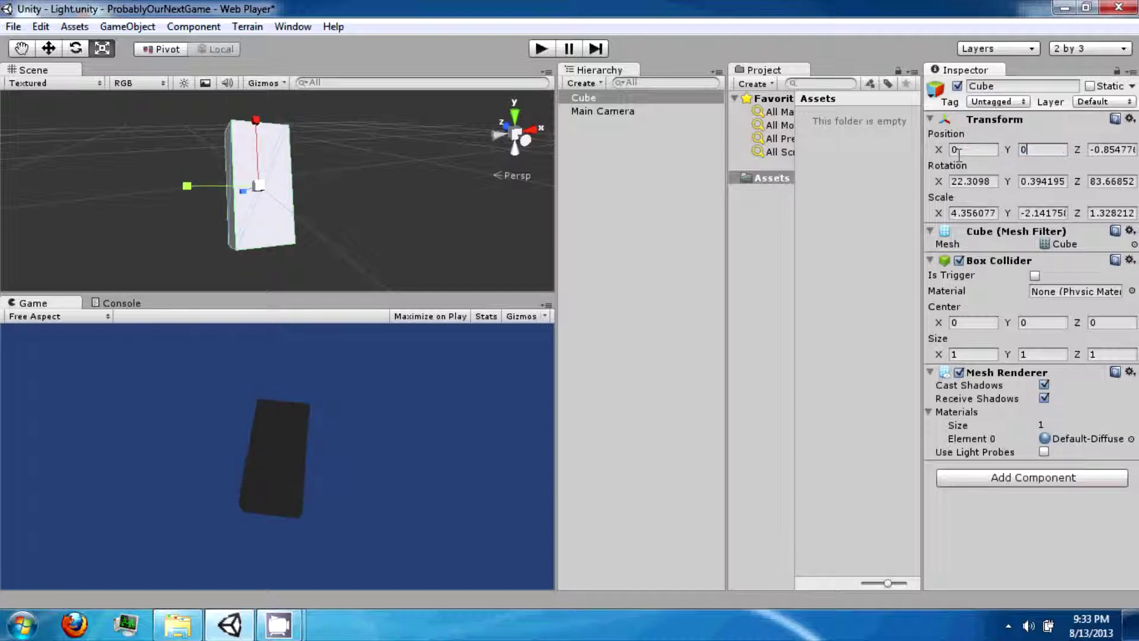
key(Tab)
text(0)
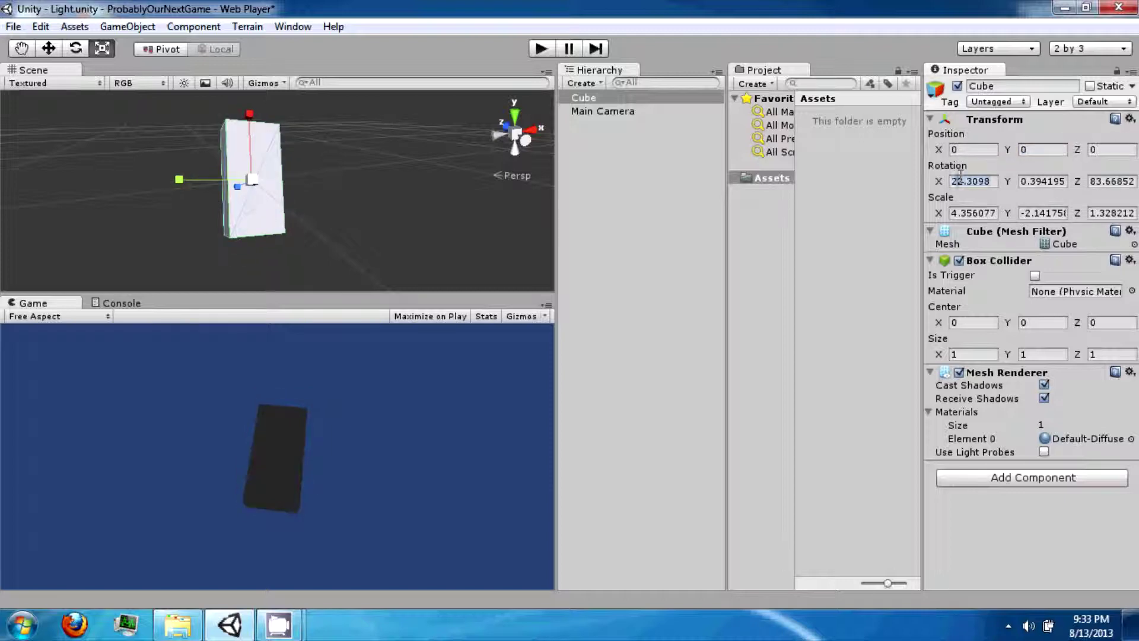
- Set the cube's rotation to 0 on the X, Y and Z axes
text(0)
key(Tab)
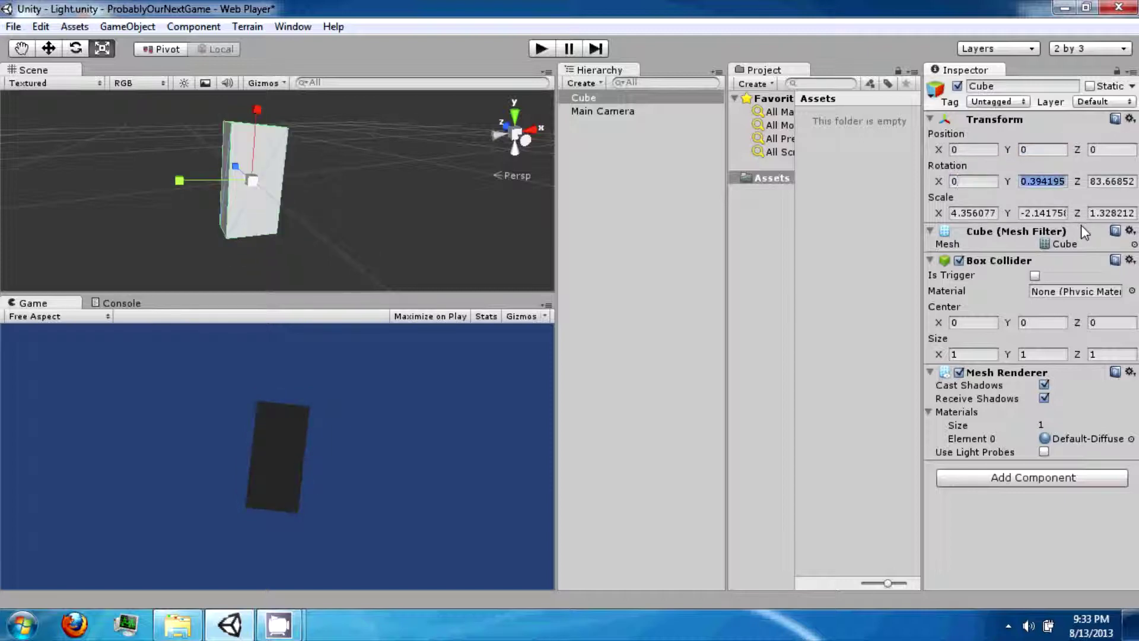
text(0)
key(Tab)
text(0)
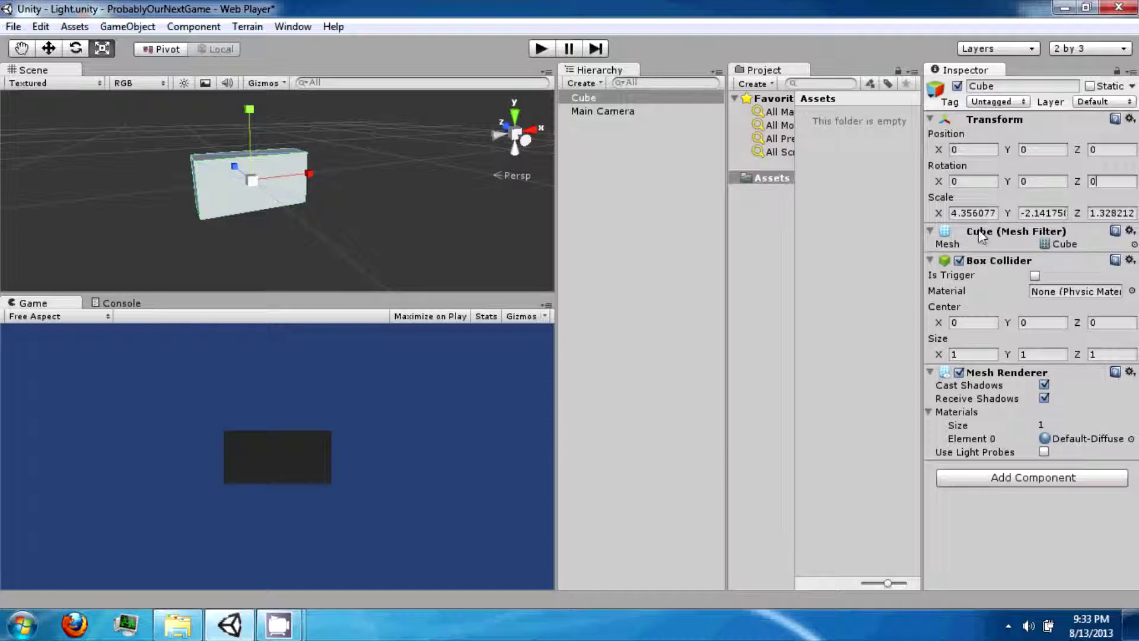
- Set the cube's scale to 1 on the X, Y and Z axes and switch to the Move tool
click(980, 213)
text(1)
key(Tab)
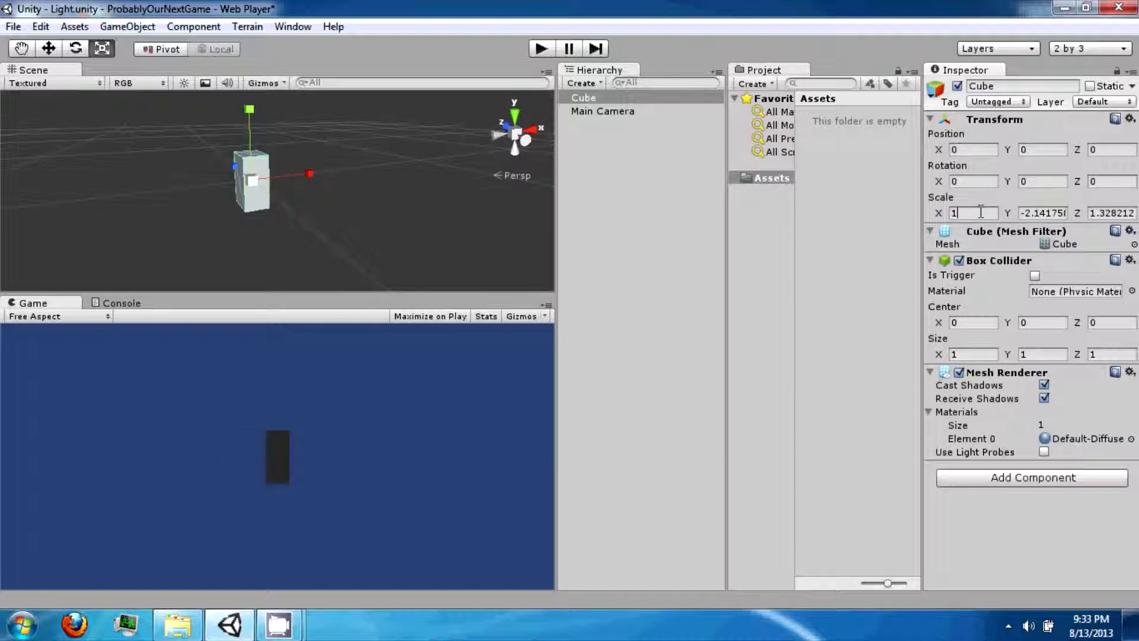
text(1)
key(Tab)
text(1)
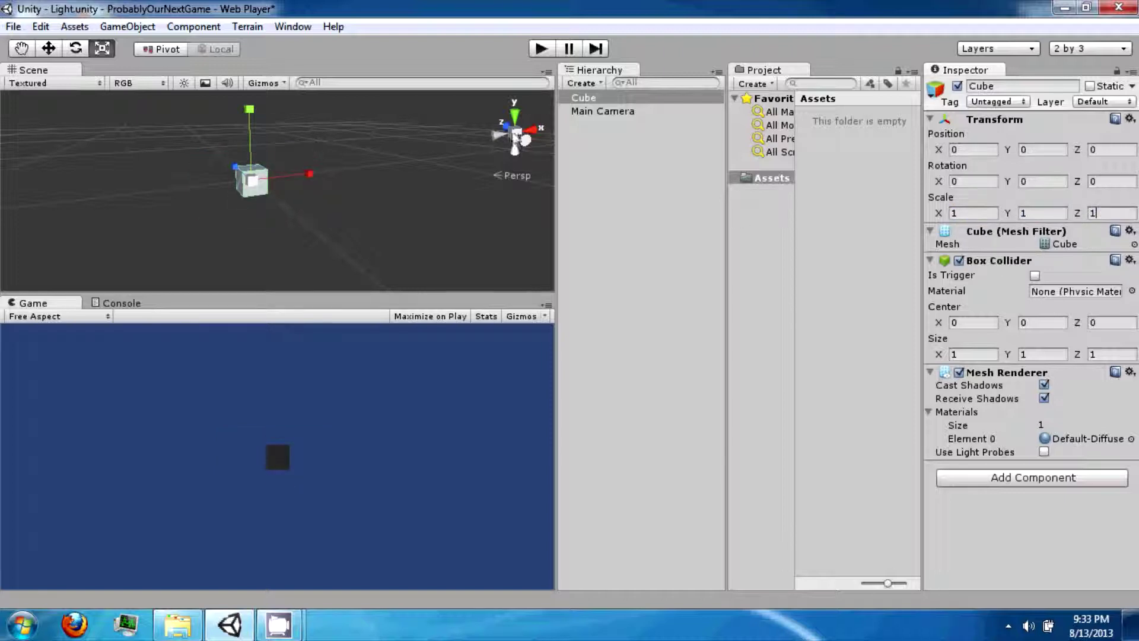
right_drag(383, 225, 358, 173)
click(49, 48)
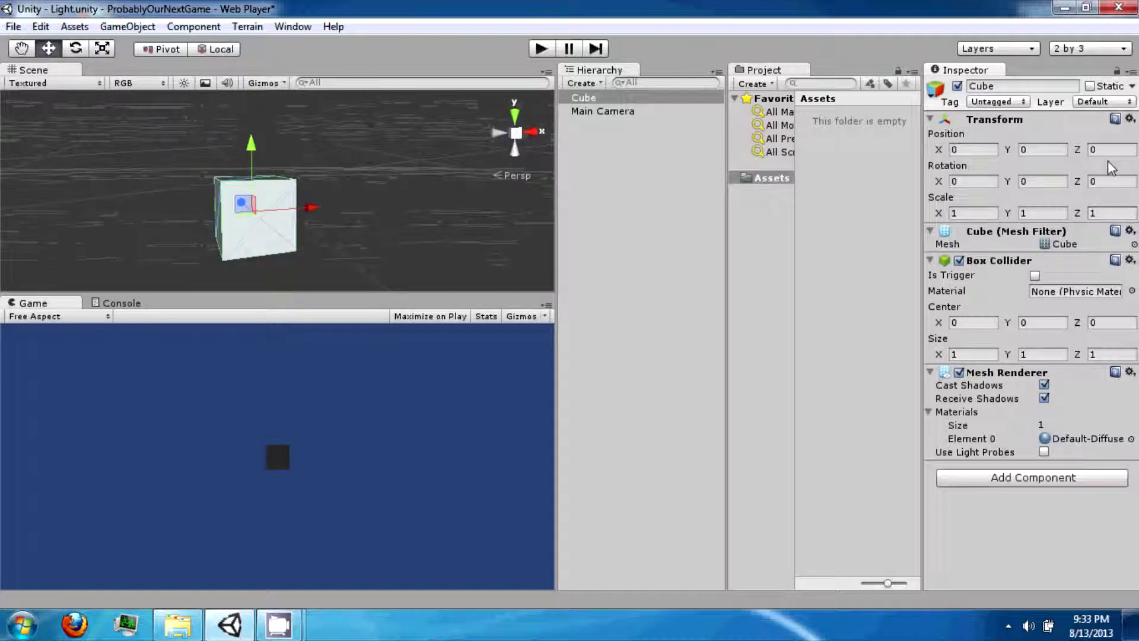
- Collapse and expand the cube's Box Collider component and try its enable toggle
click(993, 260)
click(993, 261)
mouse_move(524, 259)
alt+mouse_down()
mouse_move(557, 234)
mouse_move(547, 137)
mouse_move(133, 196)
mouse_move(12, 199)
mouse_move(356, 178)
mouse_move(705, 183)
mouse_move(791, 208)
mouse_move(512, 248)
mouse_move(522, 247)
alt+mouse_up()
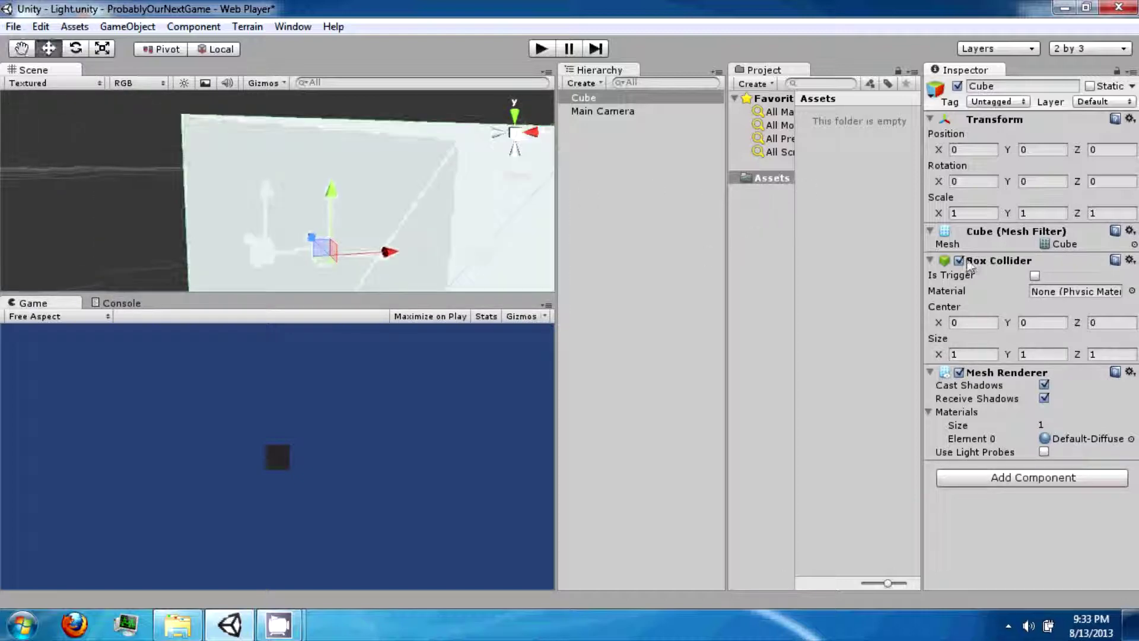
click(959, 260)
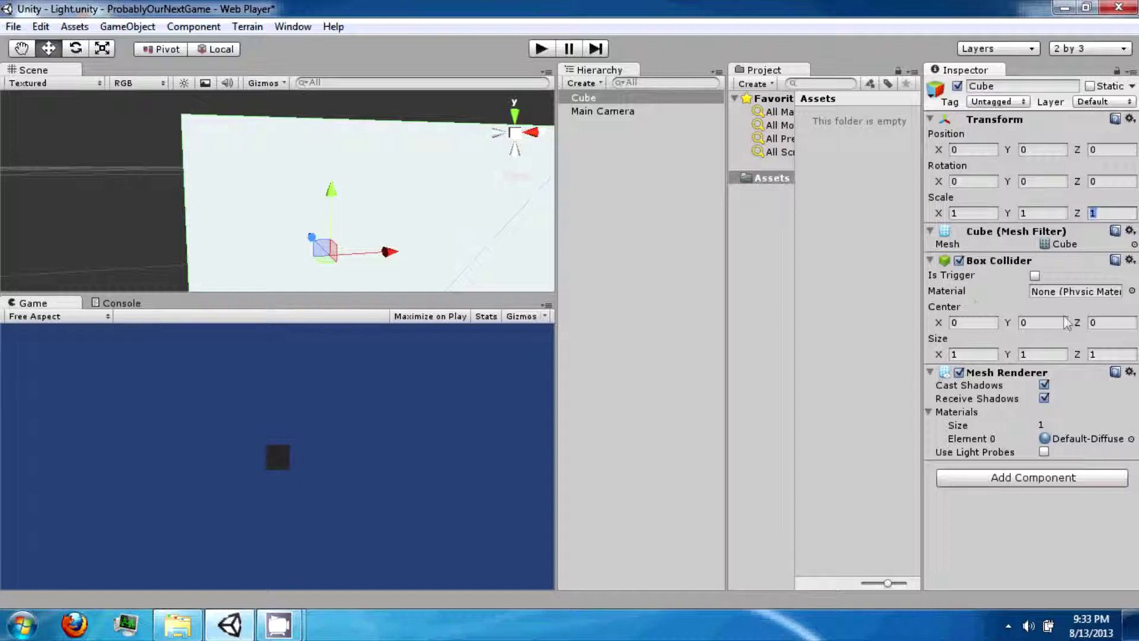
- Deactivate and reactivate the whole cube object twice
alt+drag(85, 150, 311, 140)
click(957, 87)
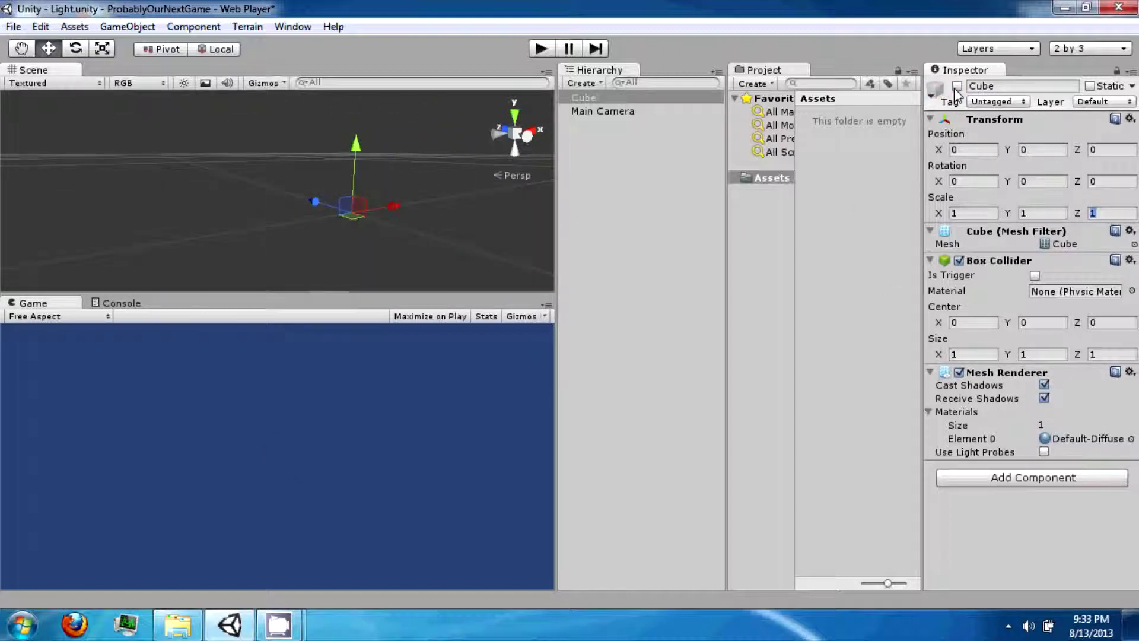
click(957, 87)
click(957, 87)
click(957, 86)
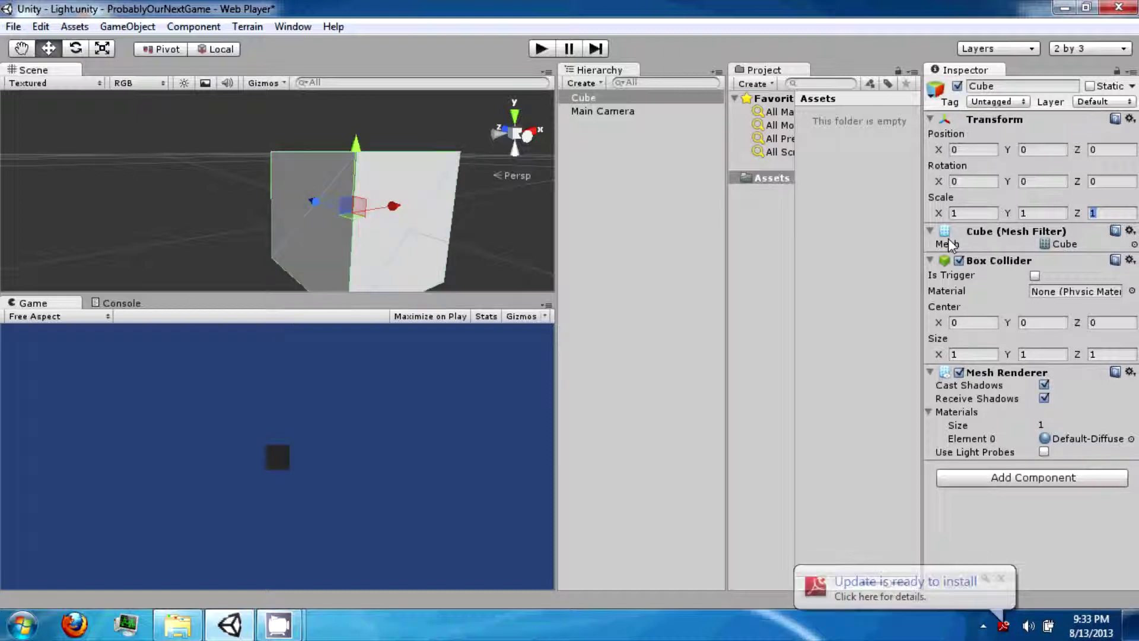
- Disable and re-enable the cube's Mesh Renderer twice
click(959, 372)
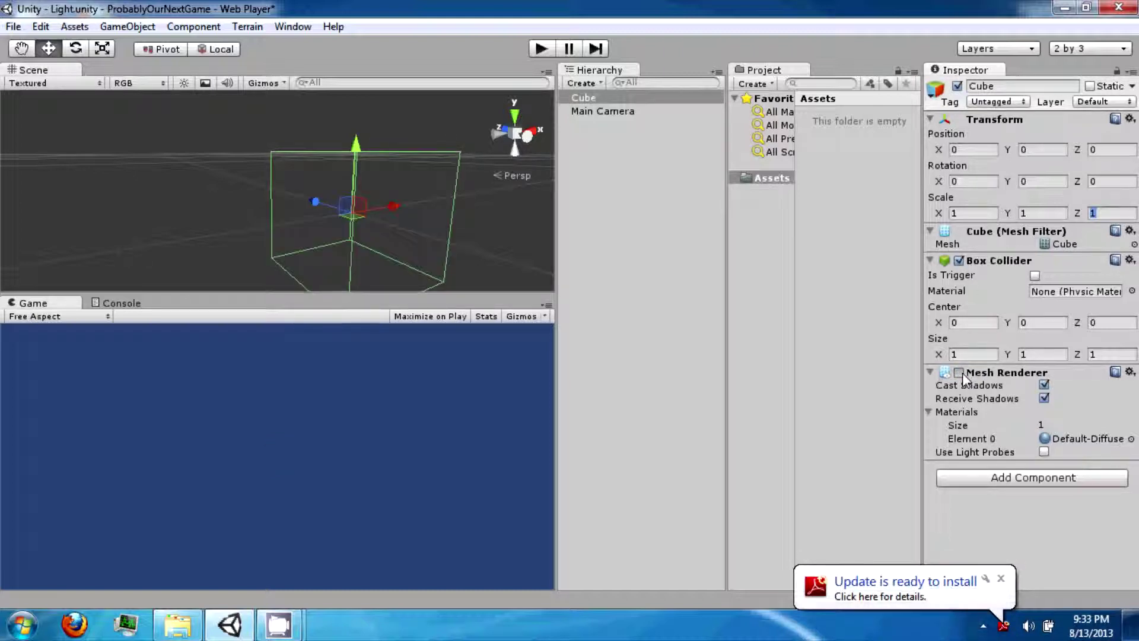
click(960, 372)
click(959, 372)
click(959, 372)
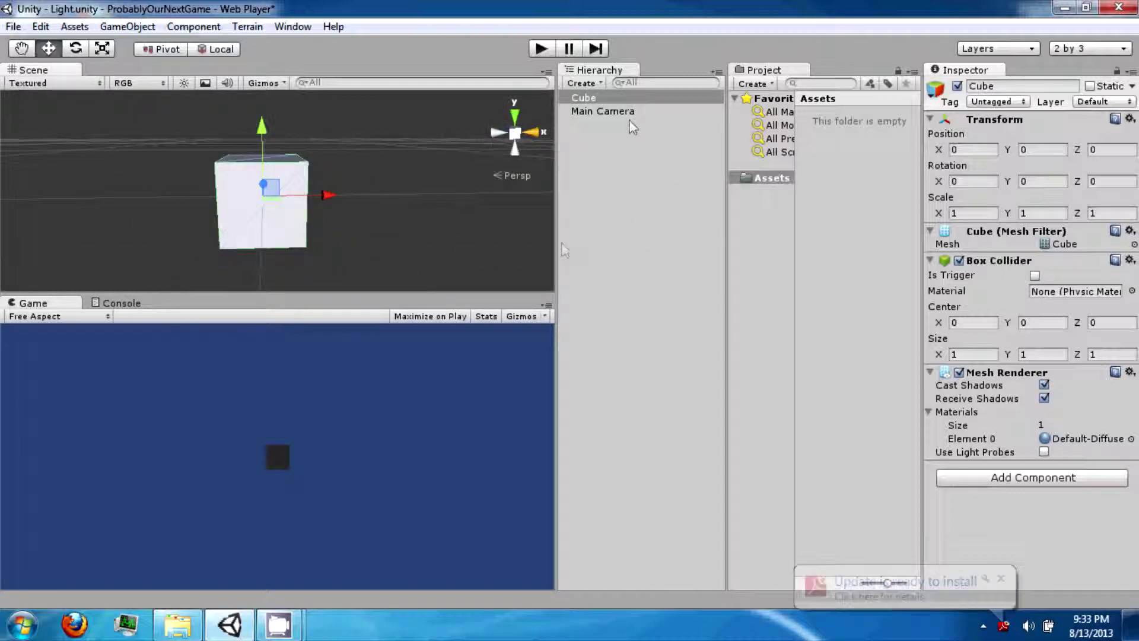
- Create a second cube and move it above the first, to about X -0.01, Y 2.09, Z 0.10
click(587, 84)
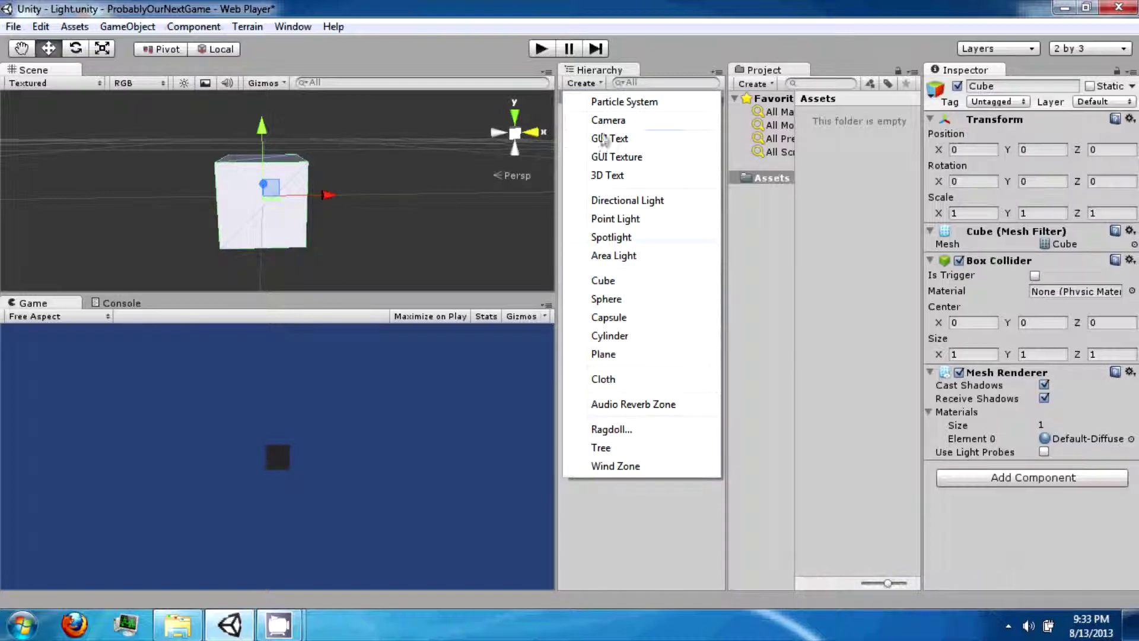
click(585, 81)
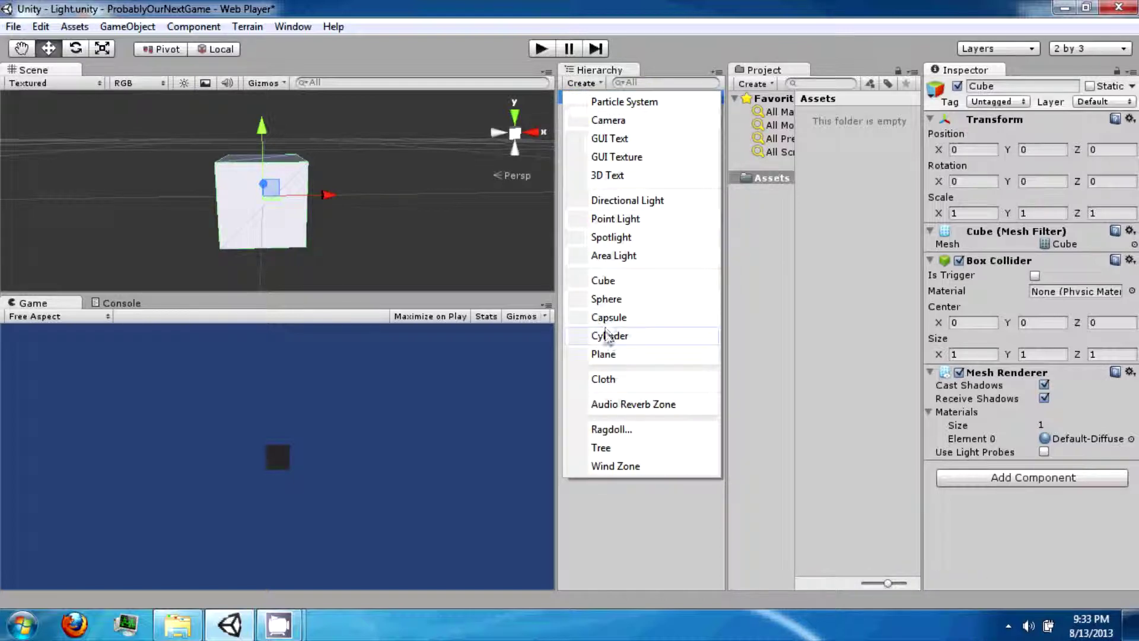
click(602, 280)
drag(277, 125, 300, 39)
drag(330, 106, 312, 138)
right_drag(312, 139, 440, 143)
drag(442, 142, 425, 13)
alt+drag(426, 142, 247, 115)
- Add a Rigidbody component to the upper cube and bring its settings into view
click(1009, 478)
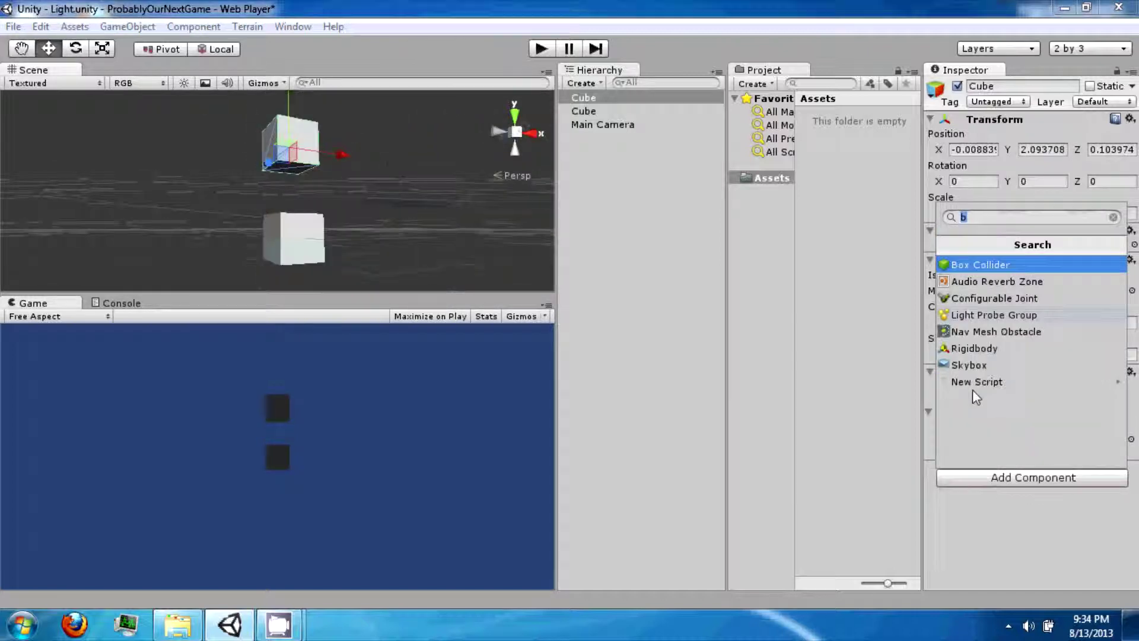
key(BackSpace)
text(rig)
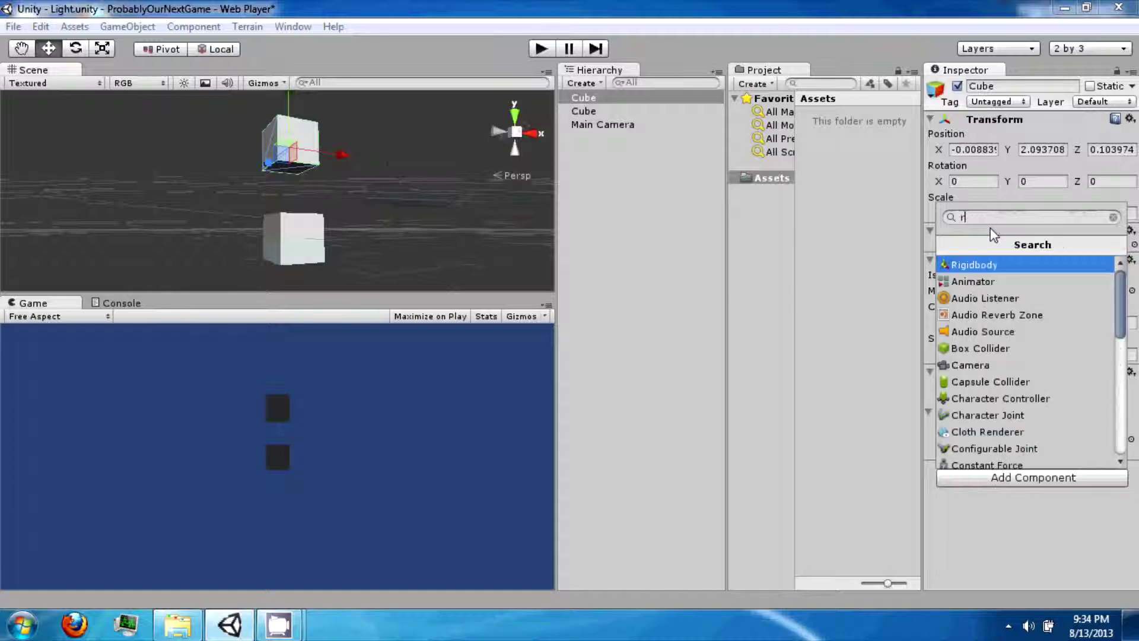
click(1017, 265)
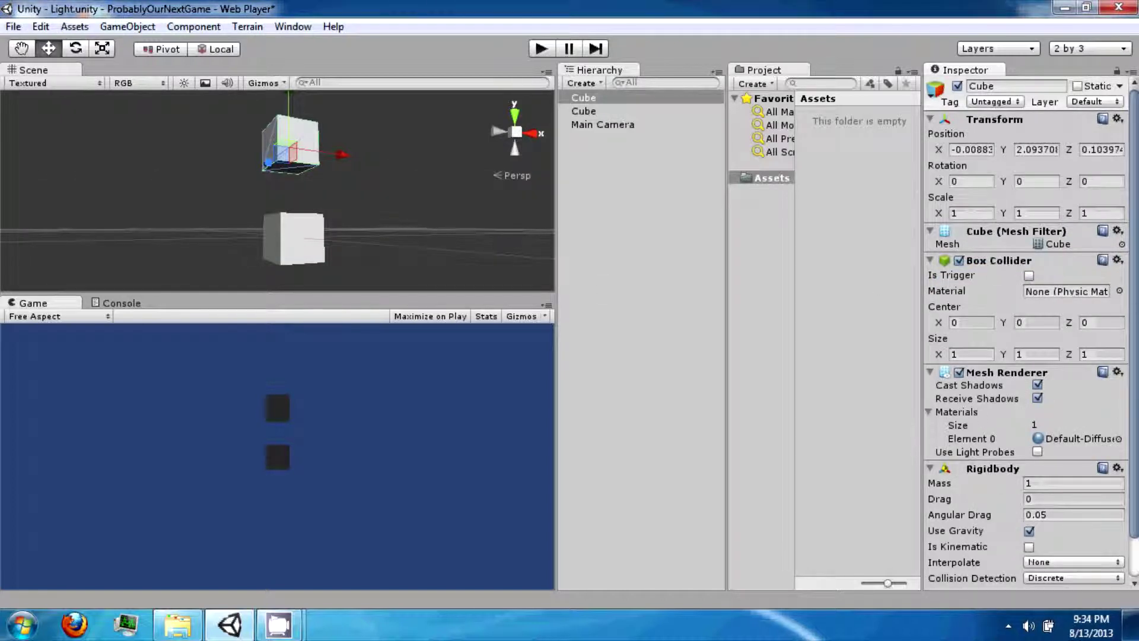
scroll(1098, 362, down, 3)
- Test the falling cube in play mode, enabling Is Trigger on the lower cube's Box Collider before stopping the game
alt+drag(364, 256, 430, 195)
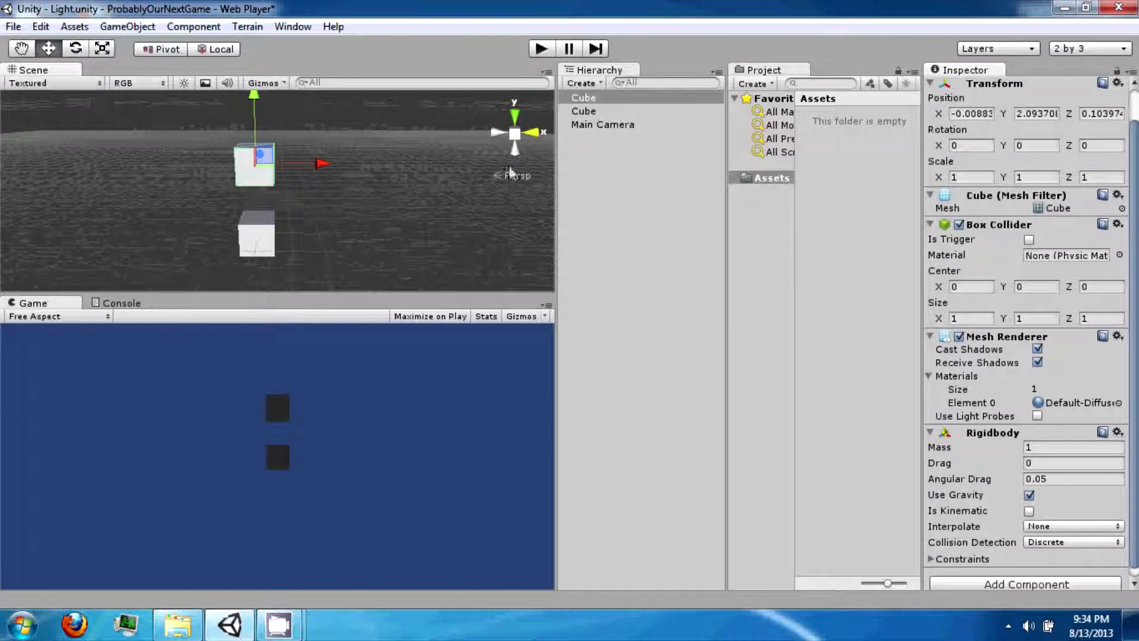
click(542, 49)
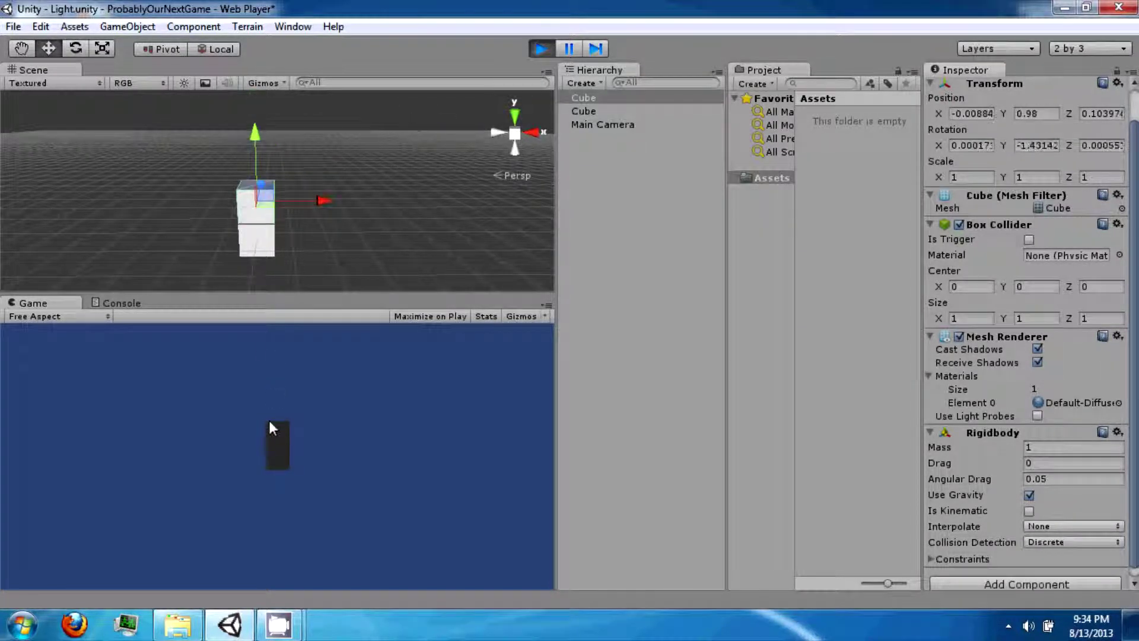
click(261, 252)
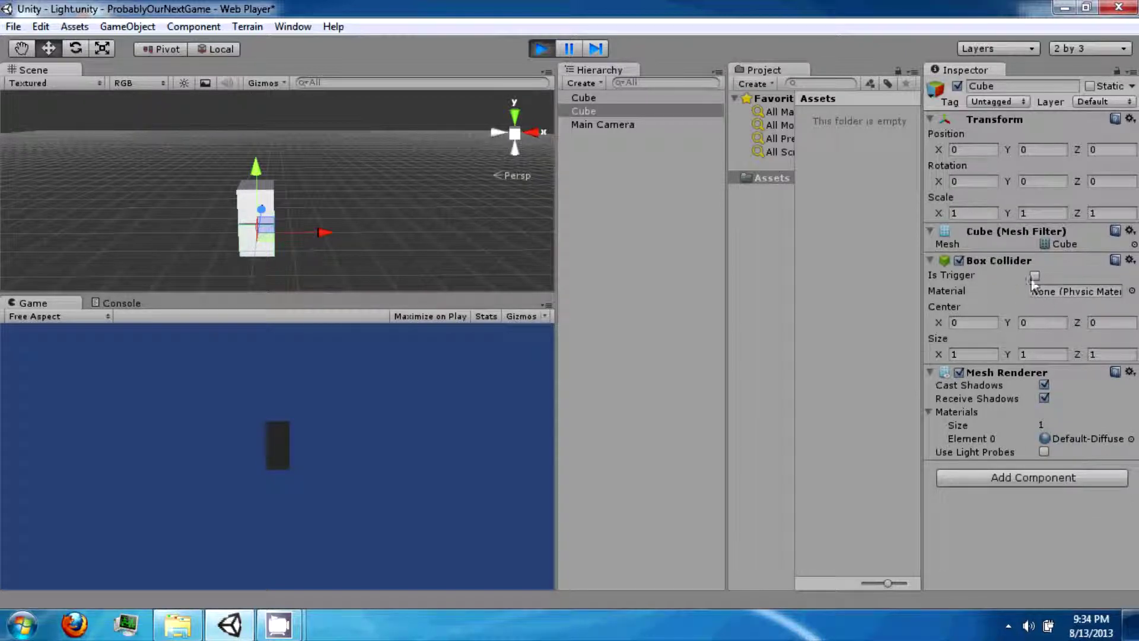
click(640, 113)
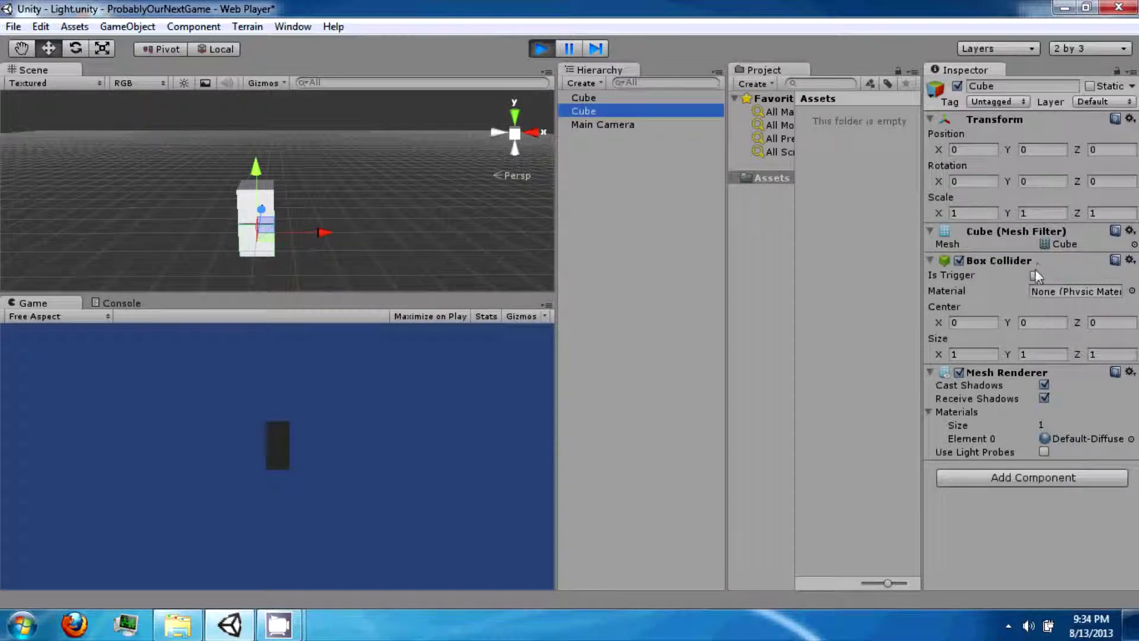
click(1035, 274)
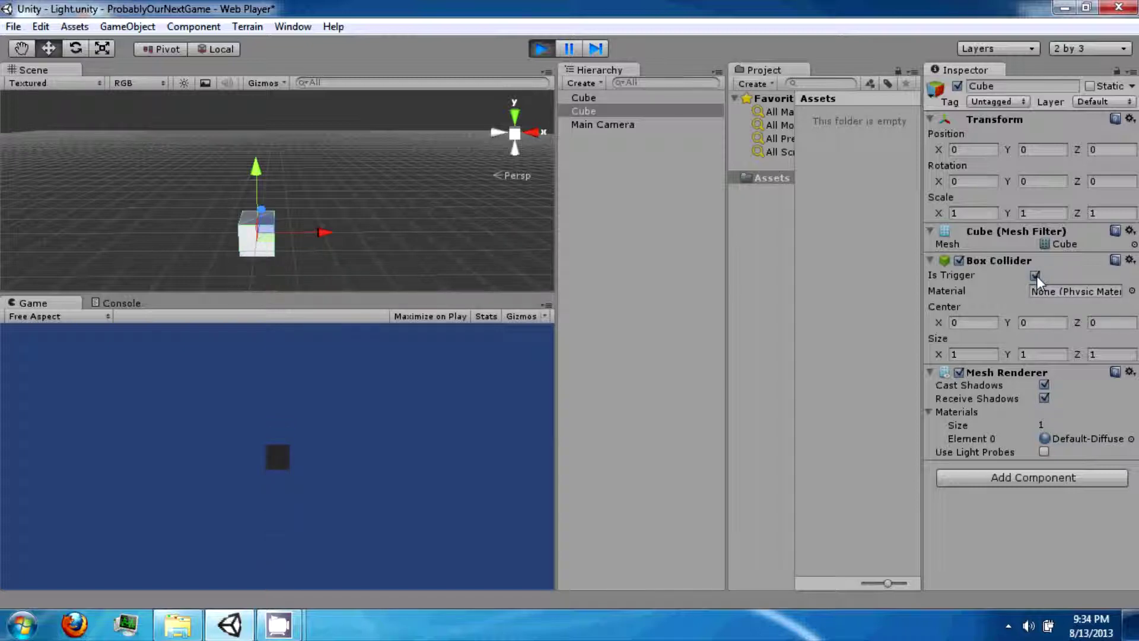
click(550, 51)
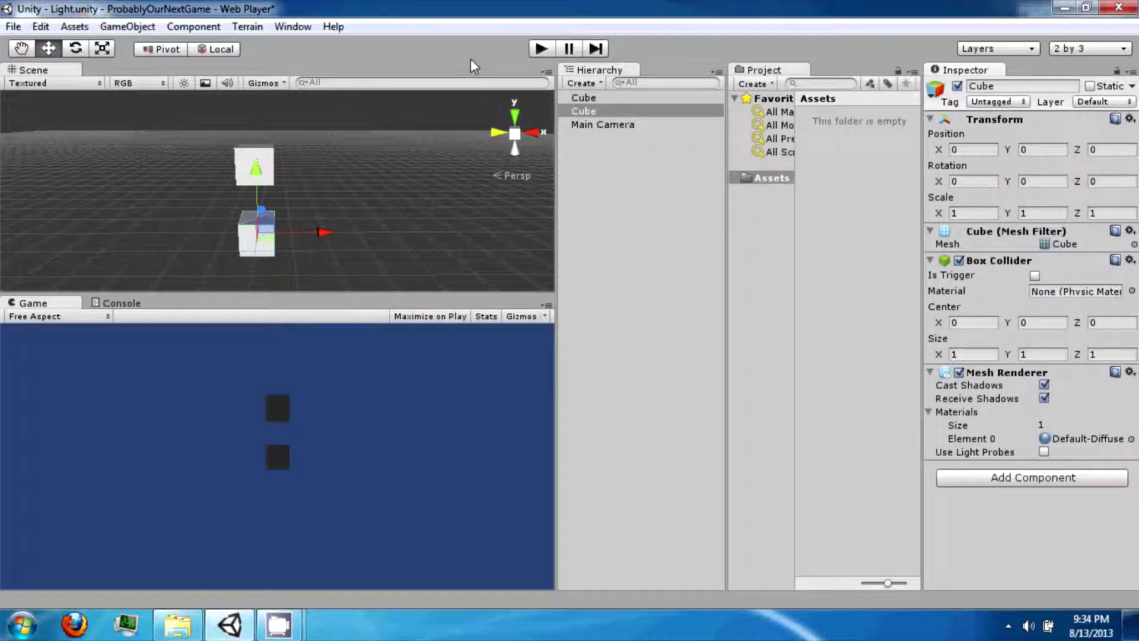
- Make the upper cube a child of the lower cube in the Hierarchy
right_drag(350, 136, 388, 223)
key(w)
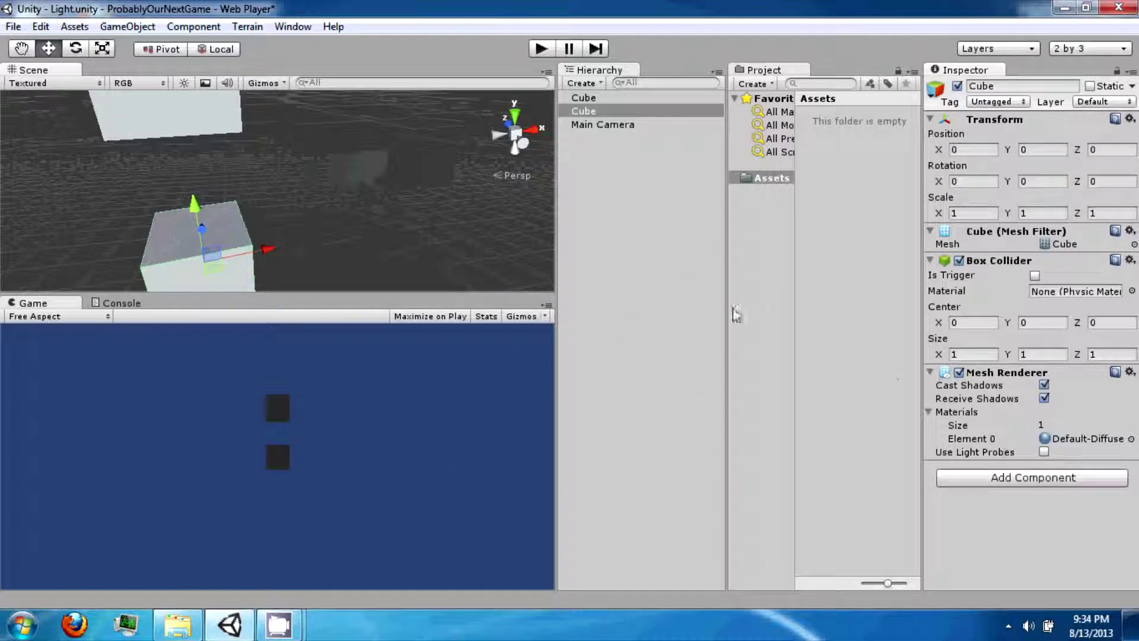
alt+drag(522, 268, 217, 318)
click(596, 107)
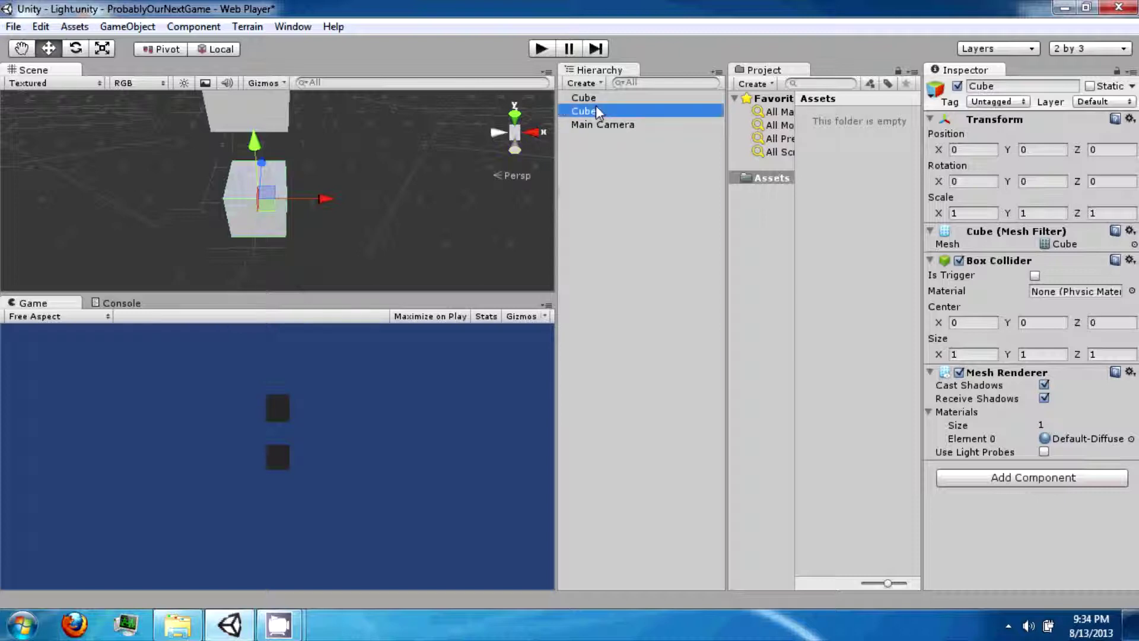
click(597, 98)
click(586, 111)
mouse_move(587, 99)
mouse_down()
mouse_move(600, 112)
mouse_move(603, 100)
mouse_move(598, 110)
mouse_up()
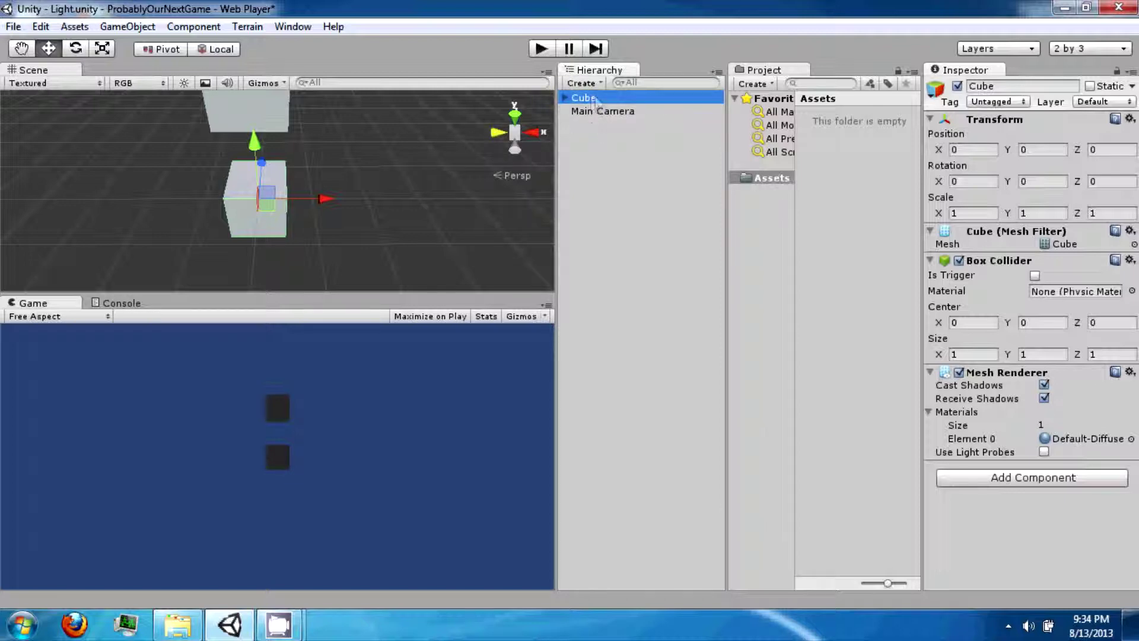
- Expand the parent Cube in the Hierarchy and select the child and parent cubes in turn to compare them
click(566, 98)
click(586, 110)
click(586, 98)
click(598, 111)
click(587, 98)
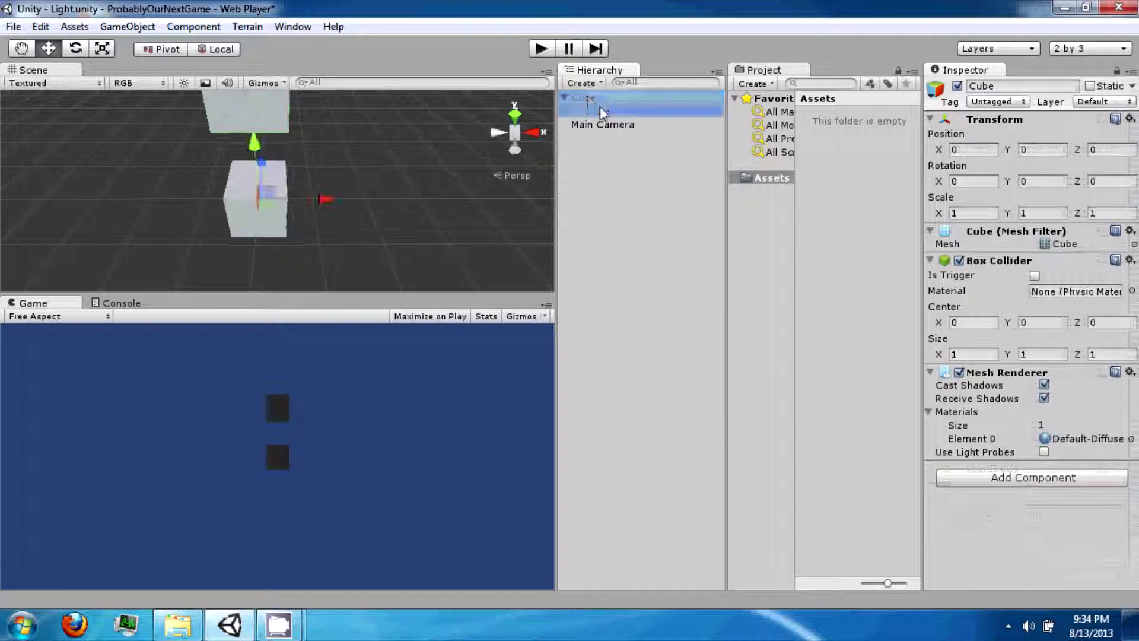
click(589, 100)
- Place the child cube beside its parent and move the parent cube to about X 0.45, Y 2.45, Z 0
right_drag(371, 135, 388, 74)
key(s)
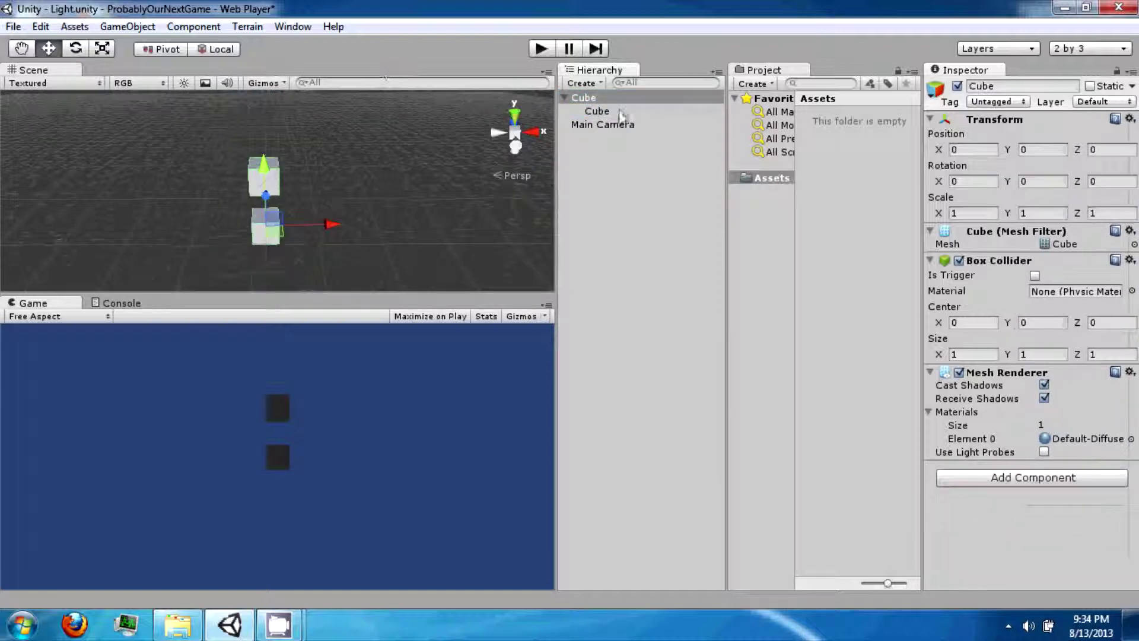
click(611, 113)
drag(269, 130, 372, 228)
click(652, 98)
key(f)
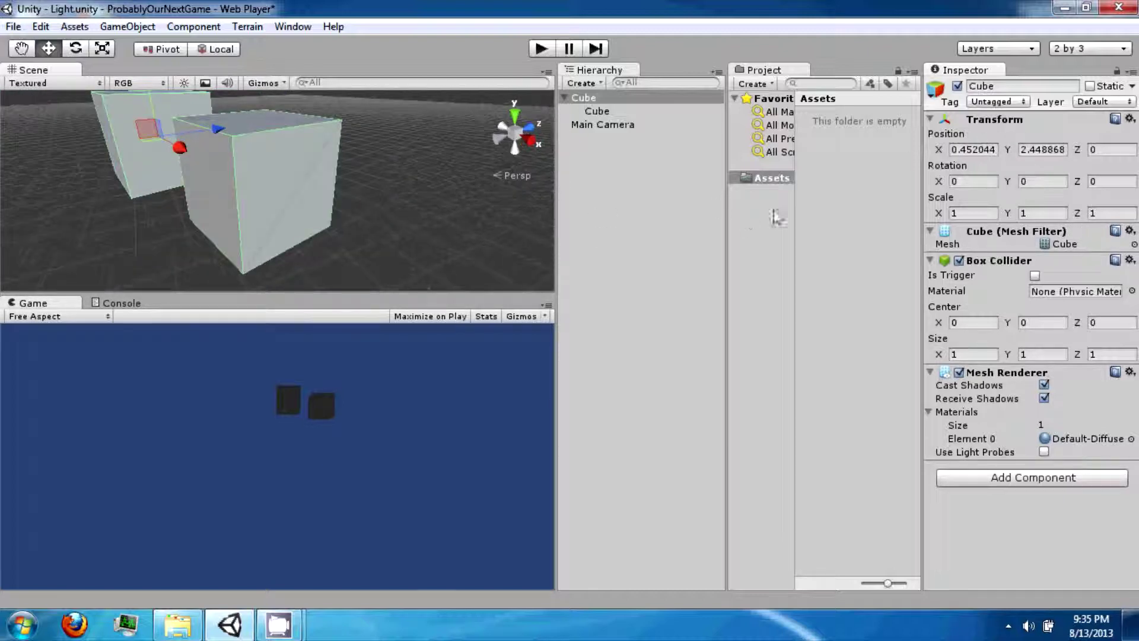
- Widen the Project panel and its folder column, and select the Assets folder
drag(797, 210, 822, 212)
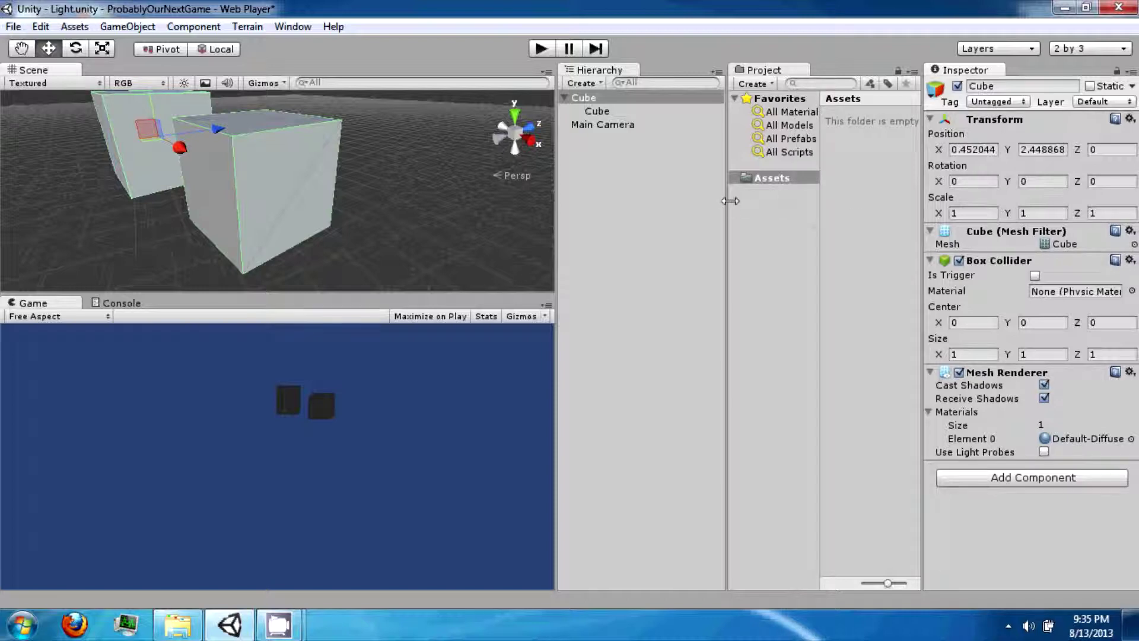
drag(730, 202, 641, 203)
click(671, 179)
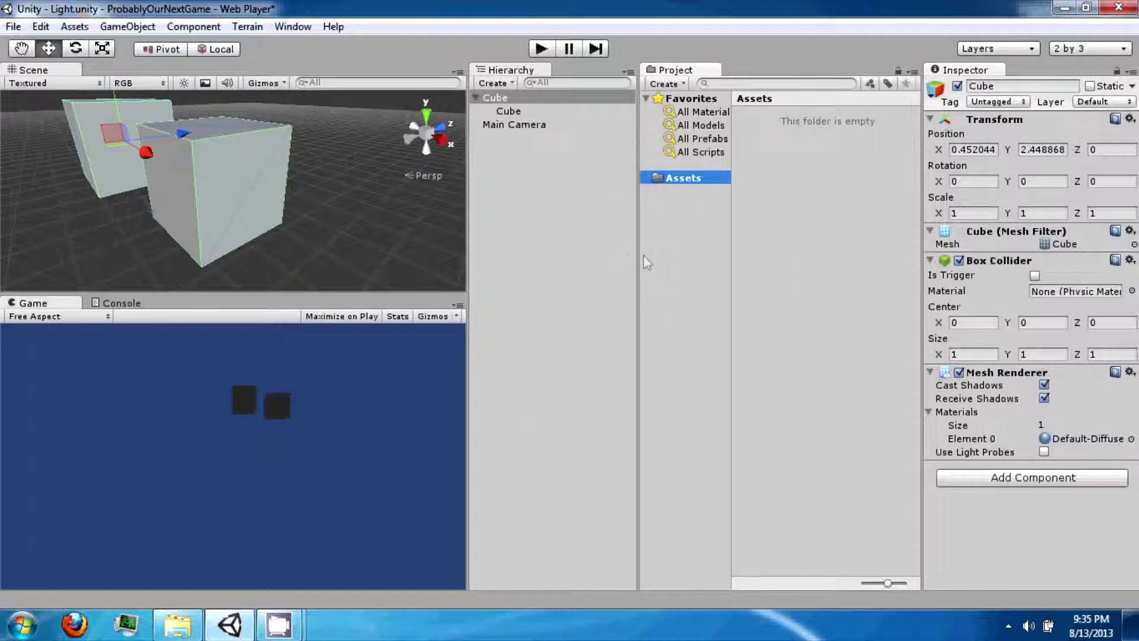
right_click(687, 178)
mouse_move(680, 186)
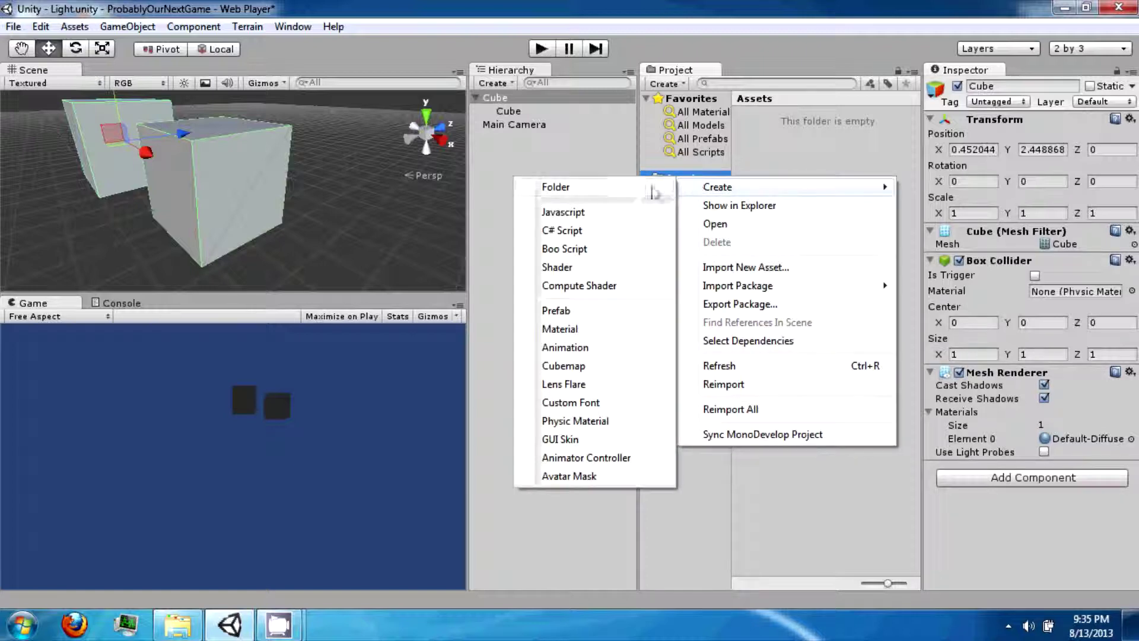
click(611, 188)
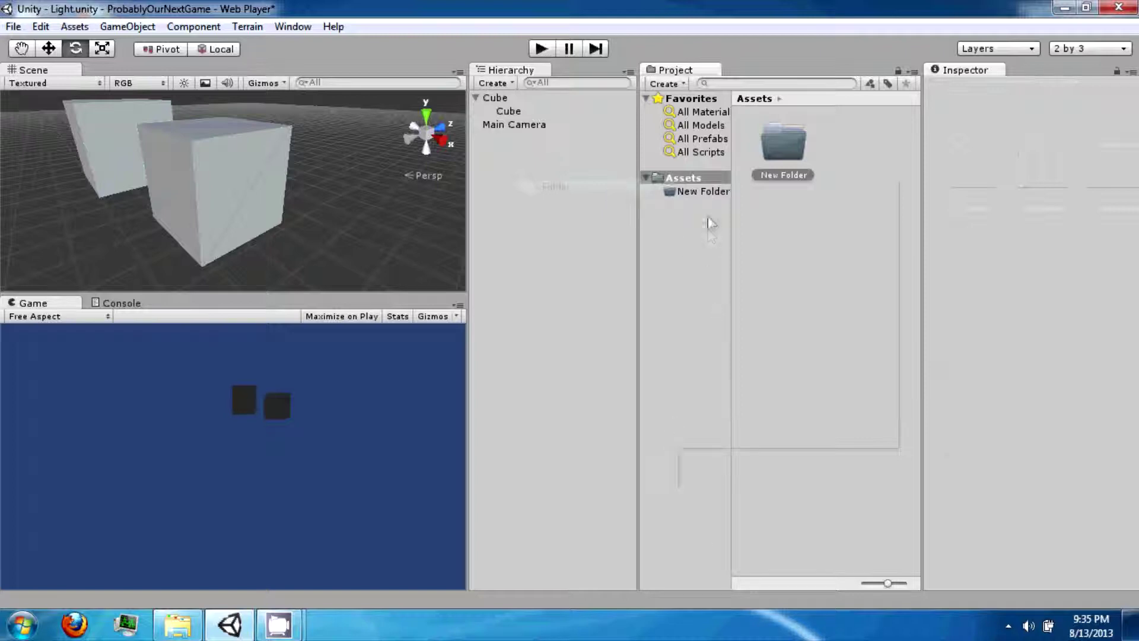
right_click(707, 194)
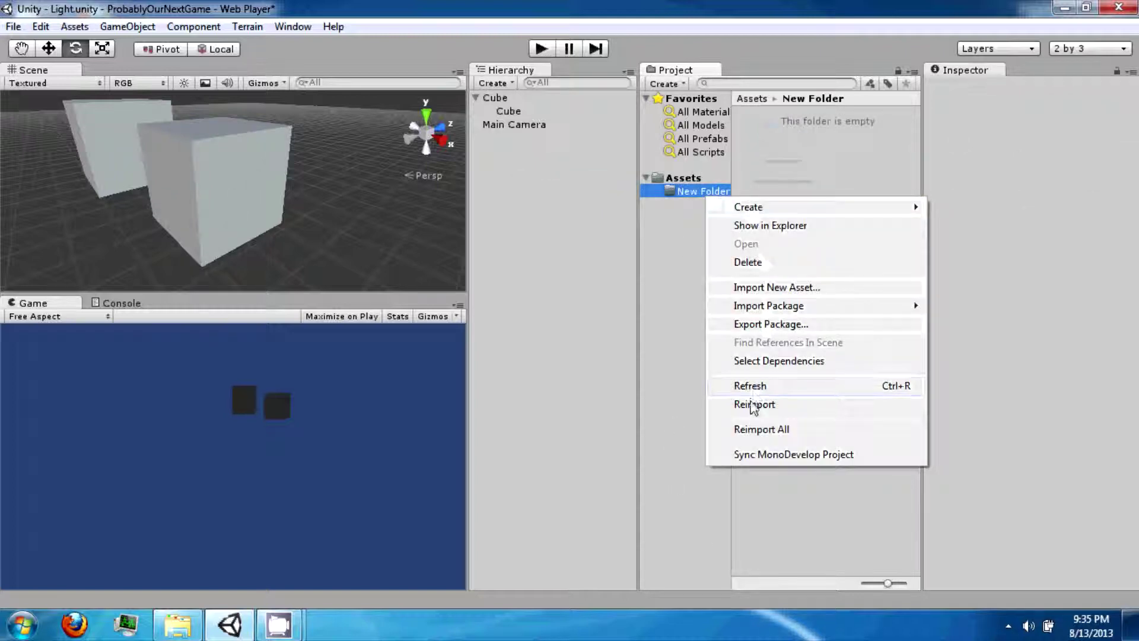
click(691, 196)
right_click(707, 196)
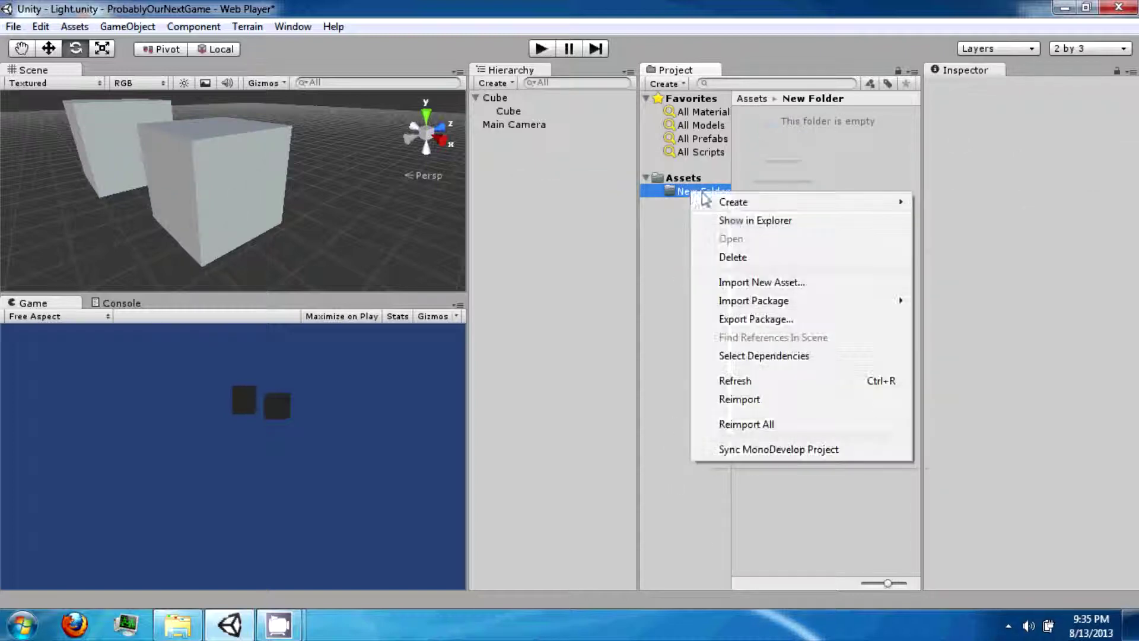
click(748, 262)
click(584, 343)
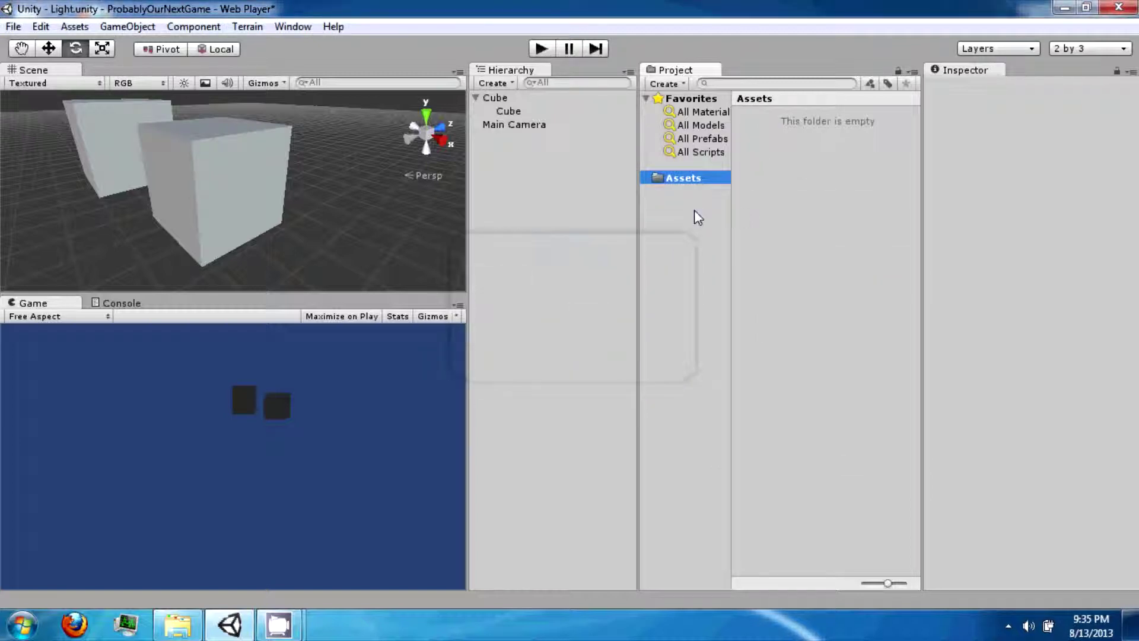
- Create a folder named Resources inside Assets
right_click(700, 176)
mouse_move(755, 186)
click(626, 187)
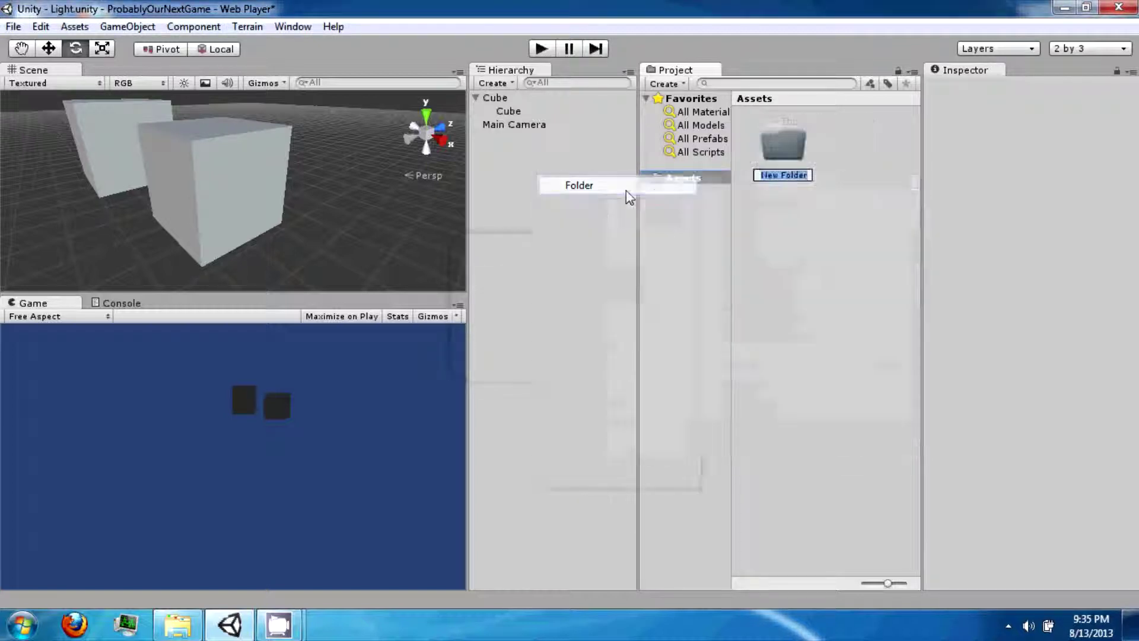
text(Resources)
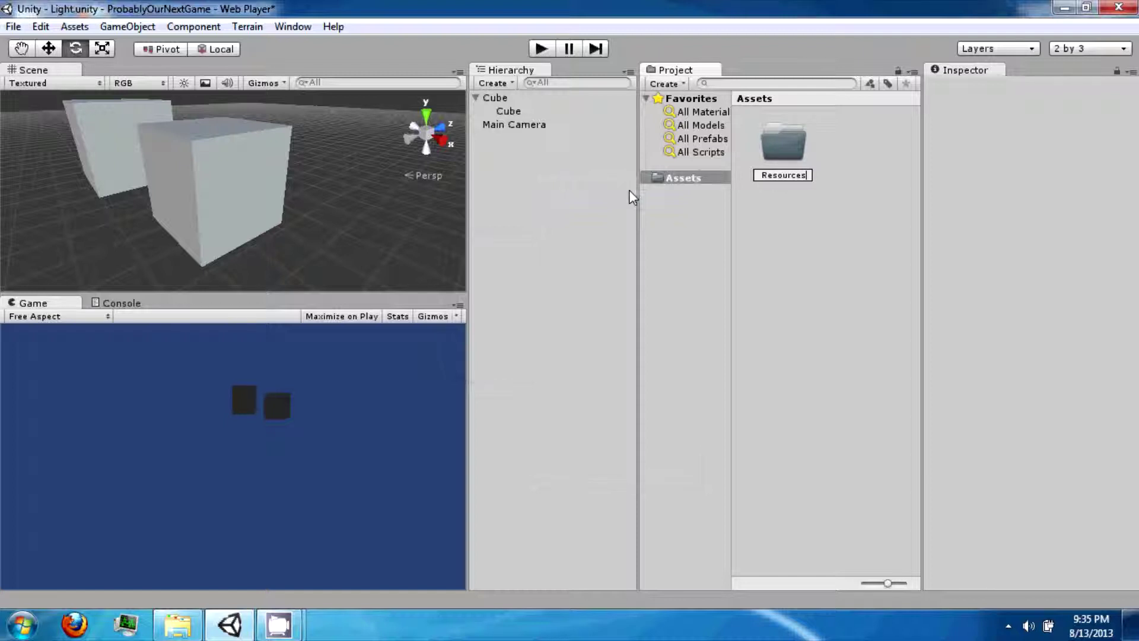
key(Return)
click(690, 190)
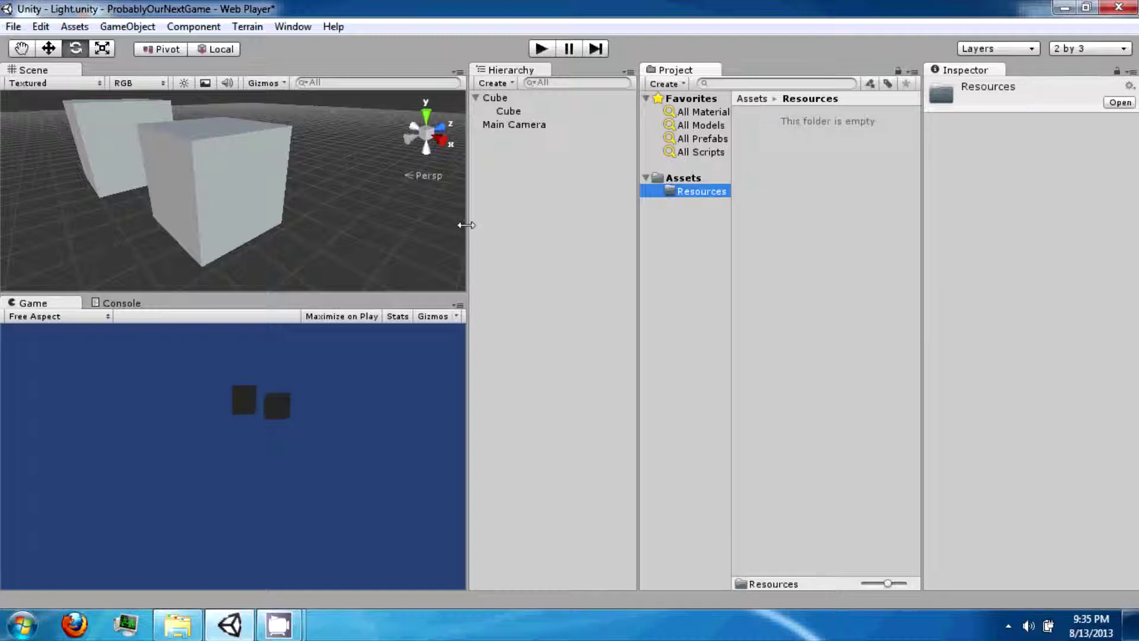
click(701, 192)
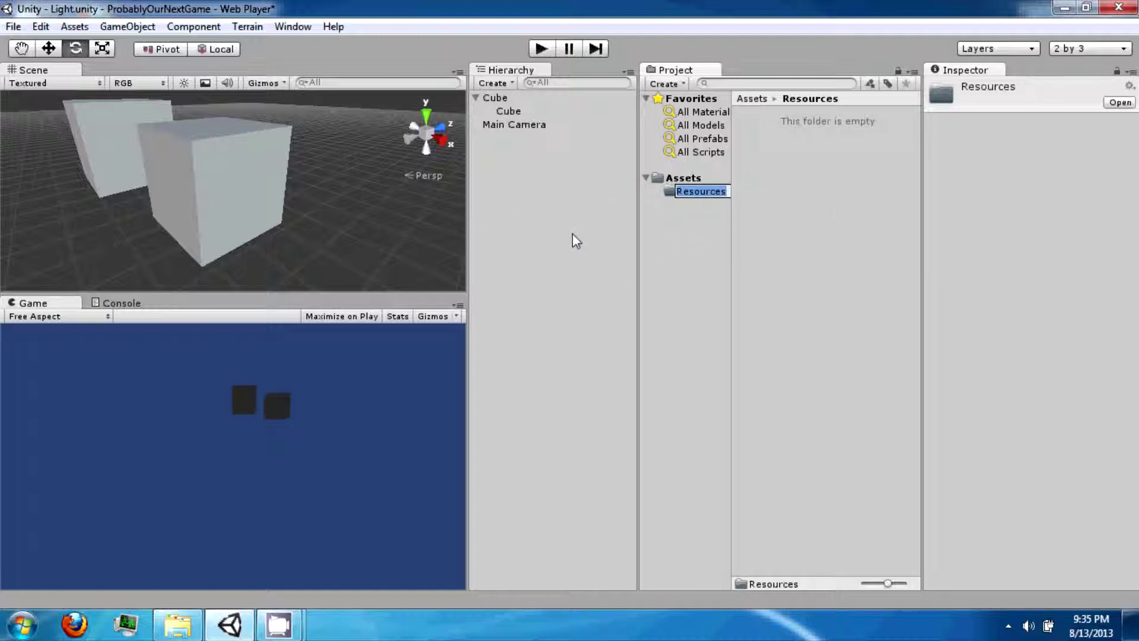
alt+drag(275, 219, 551, 153)
click(709, 178)
click(700, 192)
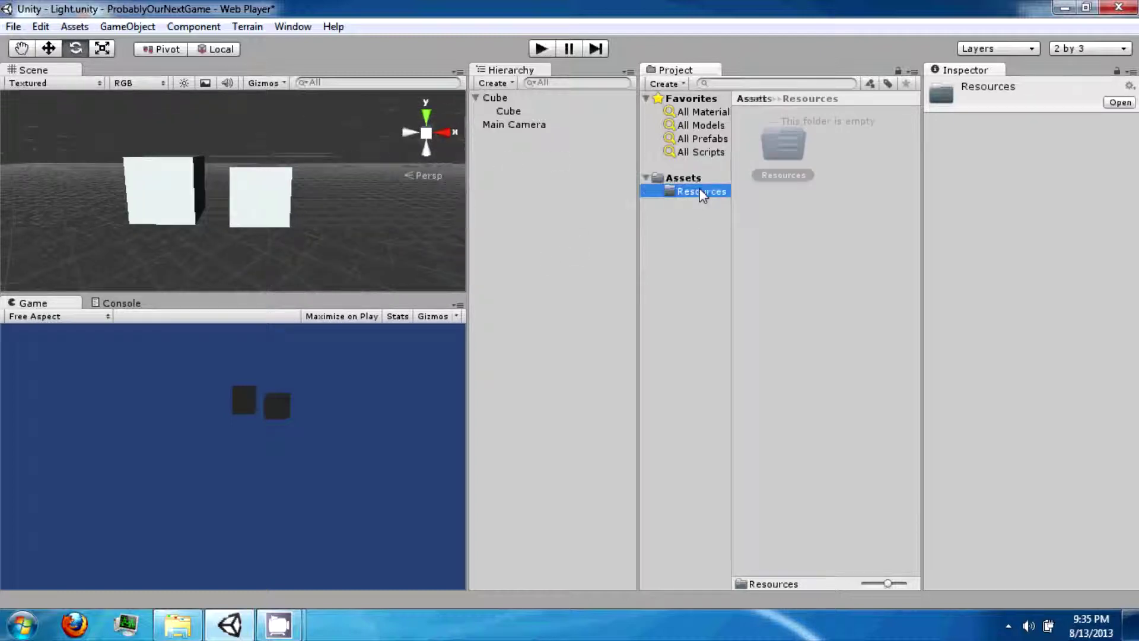
- Create a new material in the Assets folder, keeping its default name
click(671, 181)
right_click(686, 178)
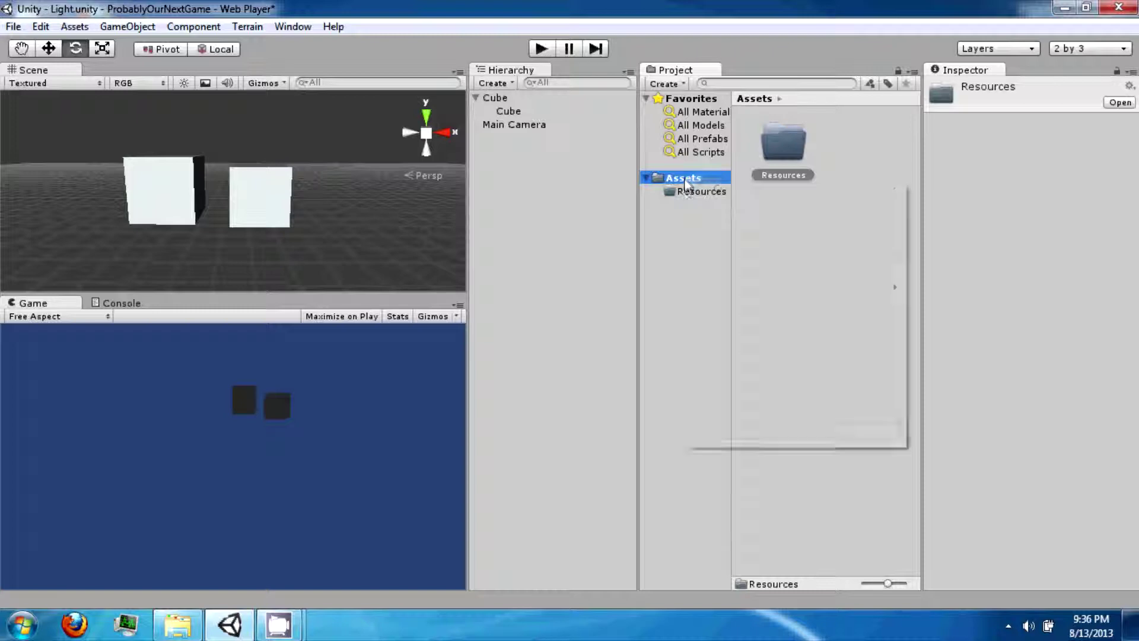
mouse_move(767, 190)
right_click(674, 177)
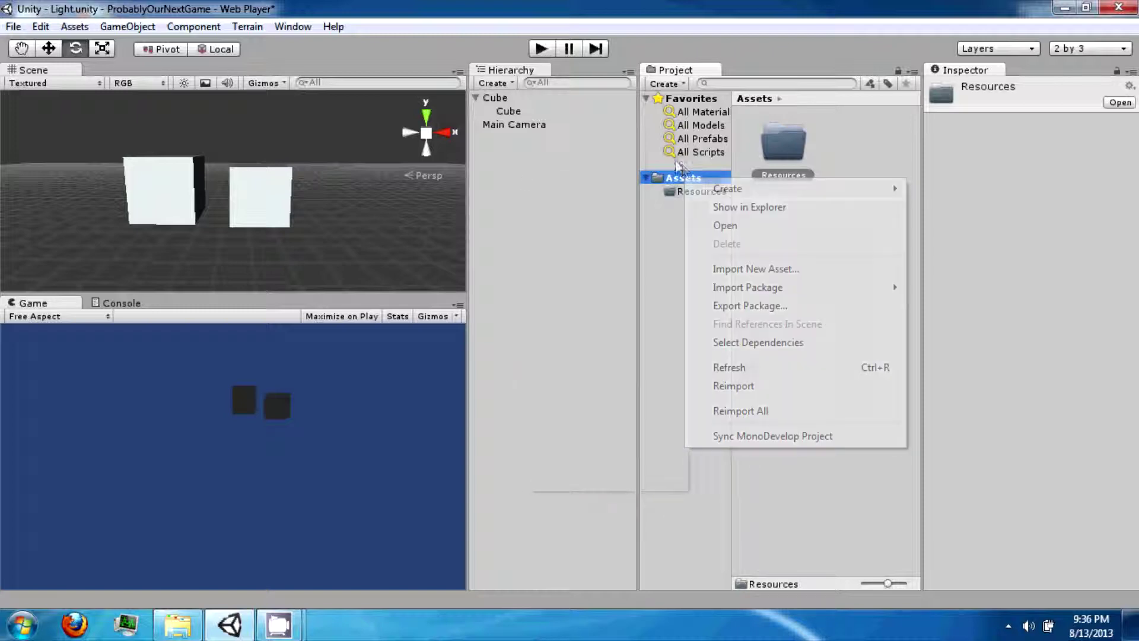
mouse_move(719, 193)
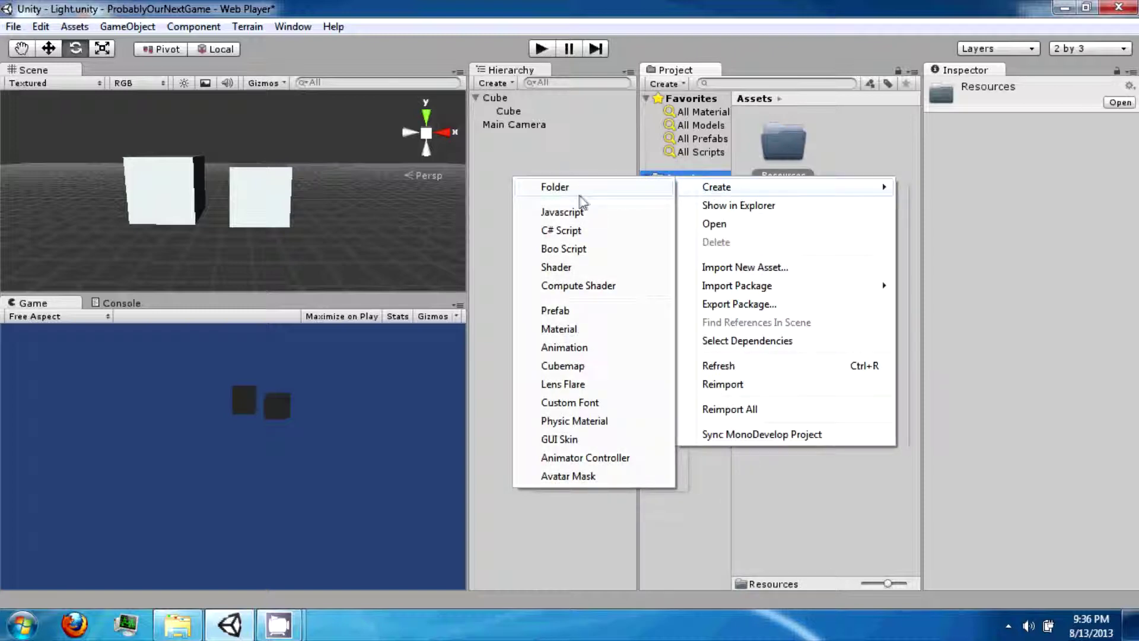
click(585, 331)
click(774, 231)
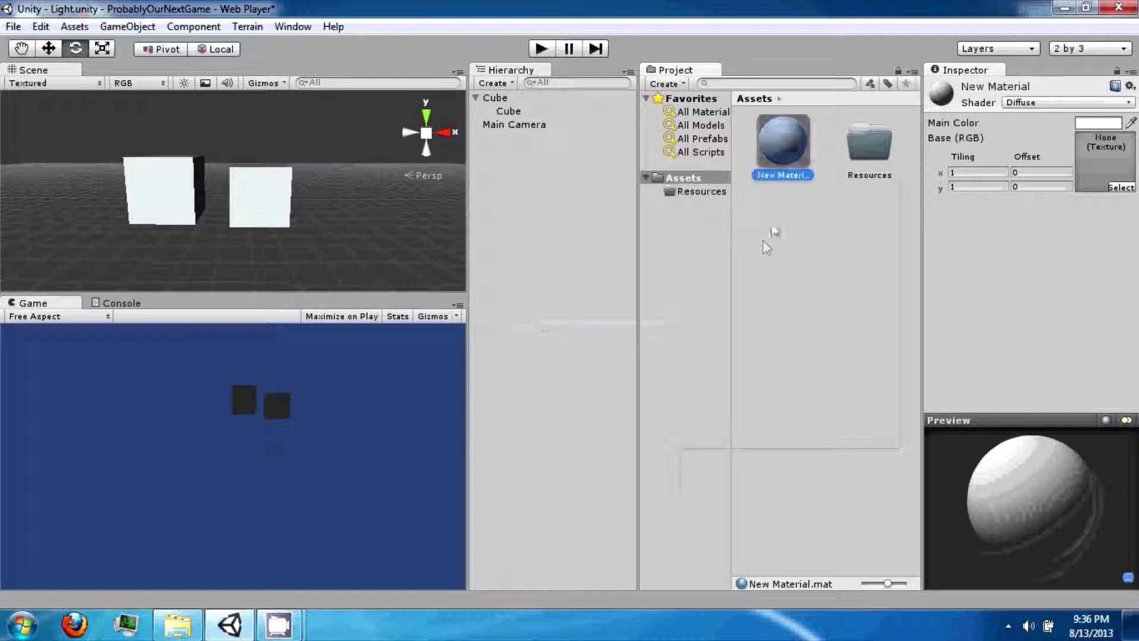
- Set the new material's main color to red (255, 0, 0) and apply it to the right-hand cube in the scene
click(1090, 125)
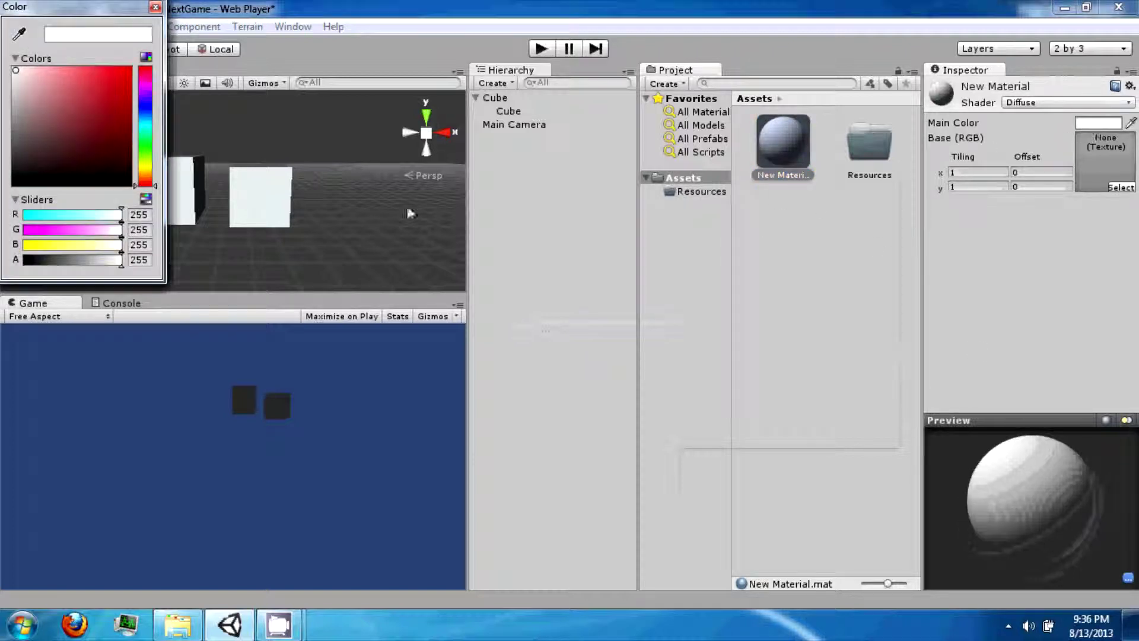
click(128, 70)
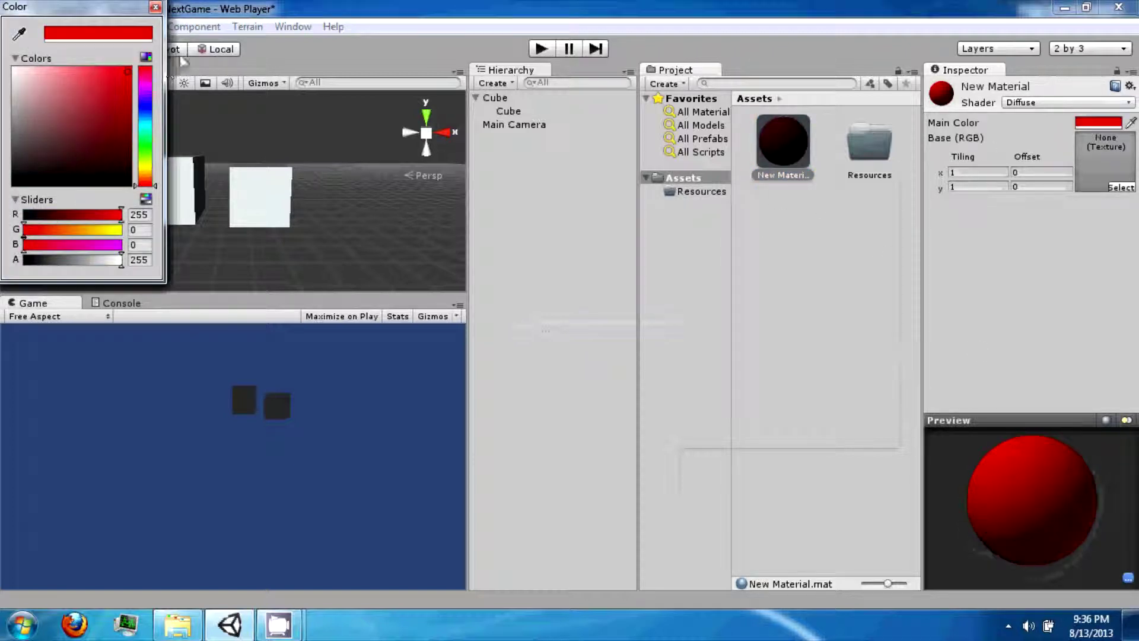
click(154, 8)
drag(629, 201, 600, 161)
click(475, 99)
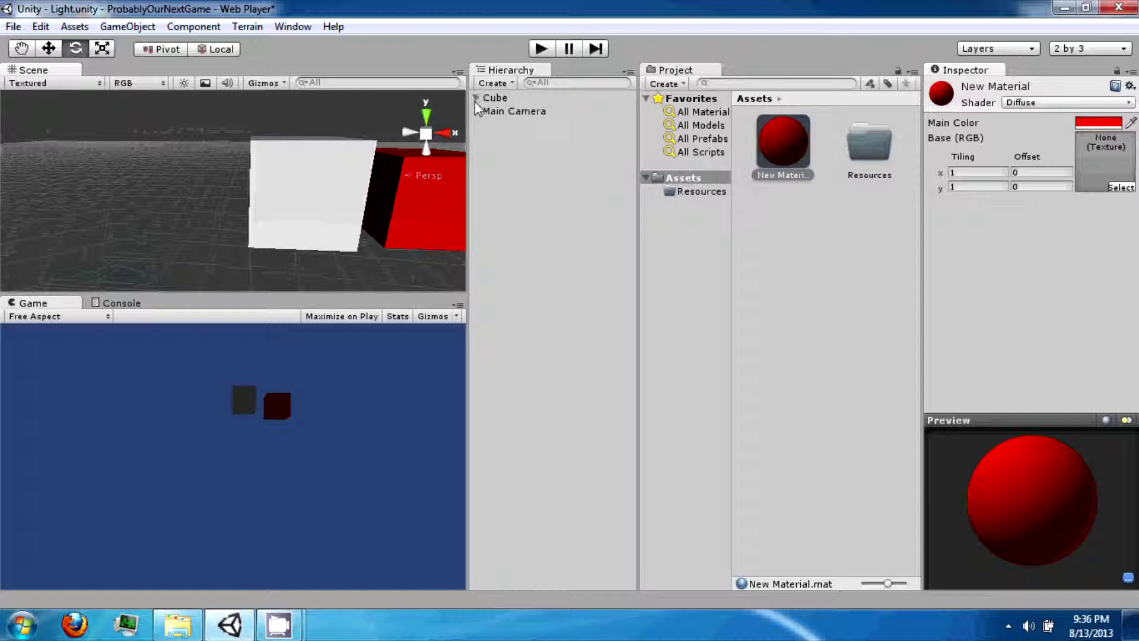